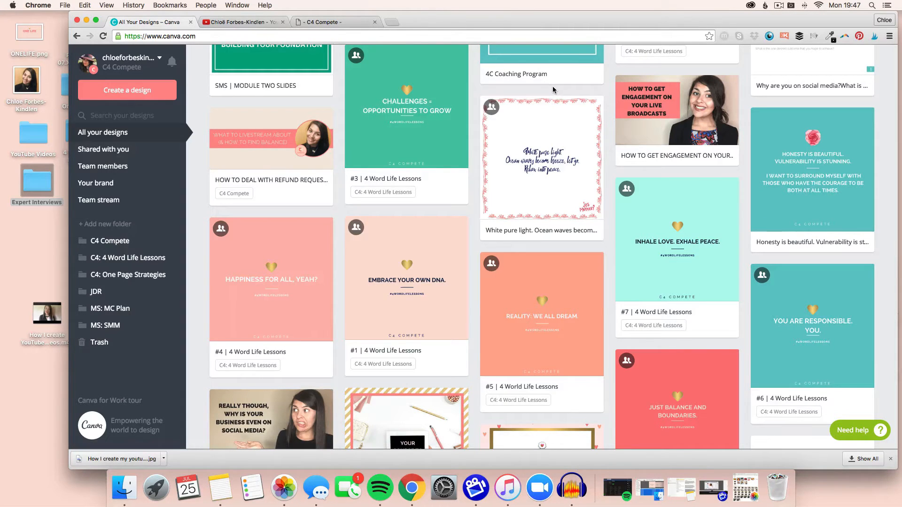
Open the 'HOW TO GET ENGAGEMENT ON YOUR LIVE BROADCASTS' design from your designs for editing.
scroll(422, 141, up, 15)
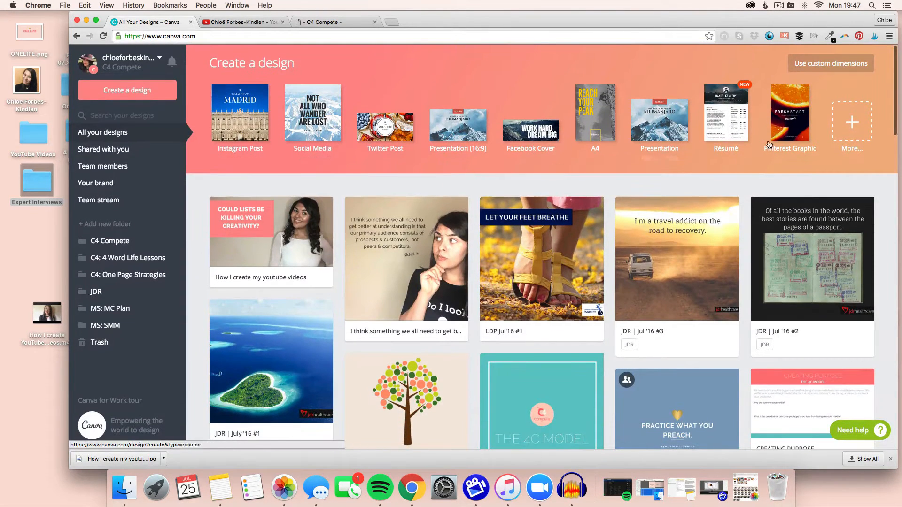
scroll(428, 184, down, 5)
scroll(428, 184, down, 5)
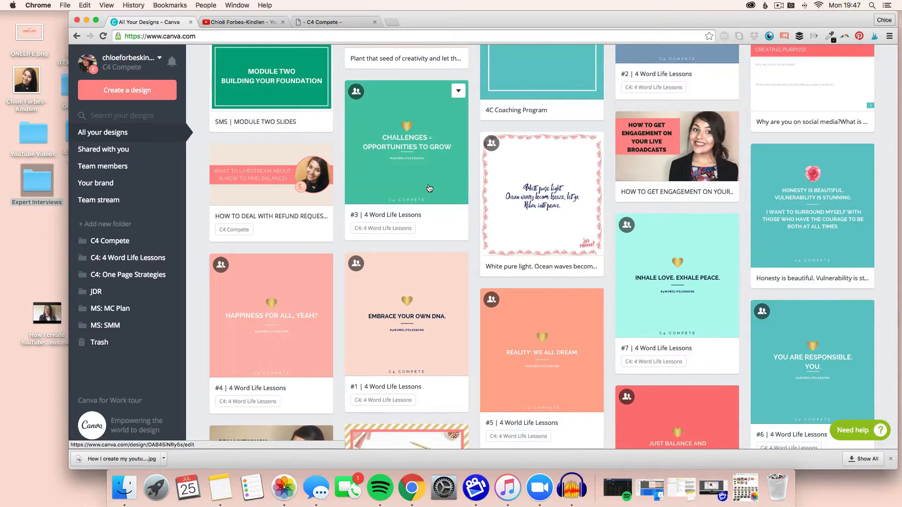
scroll(429, 188, down, 1)
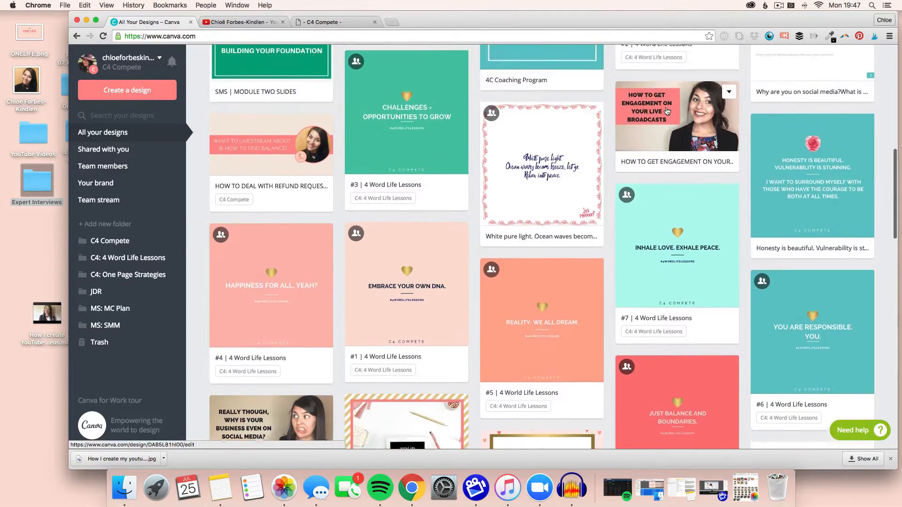
scroll(668, 111, up, 1)
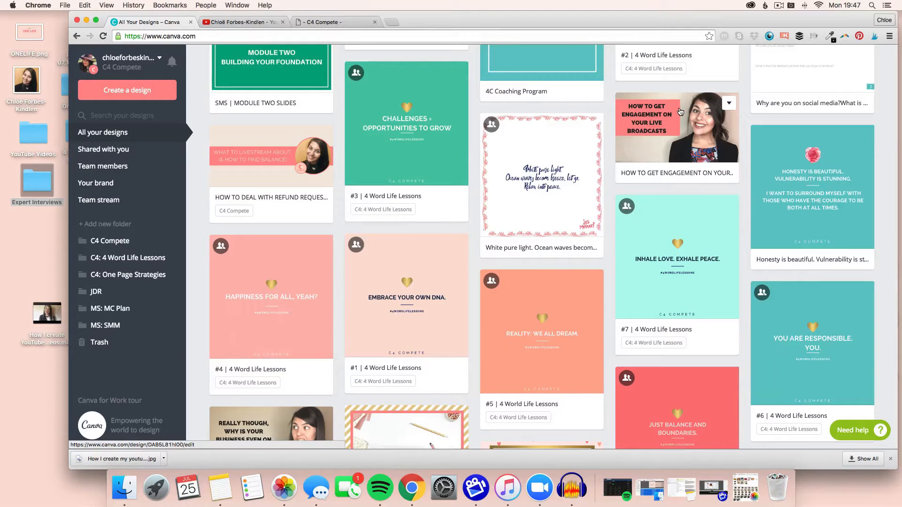
click(729, 105)
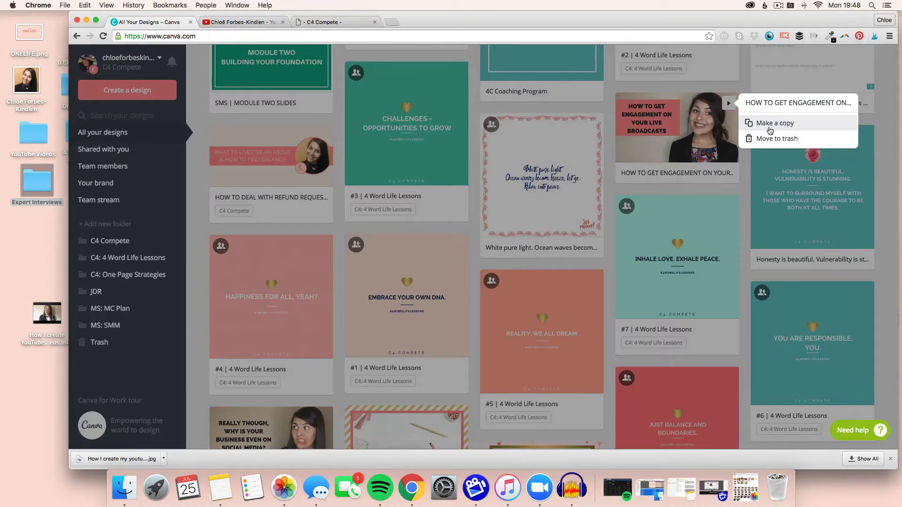
click(693, 142)
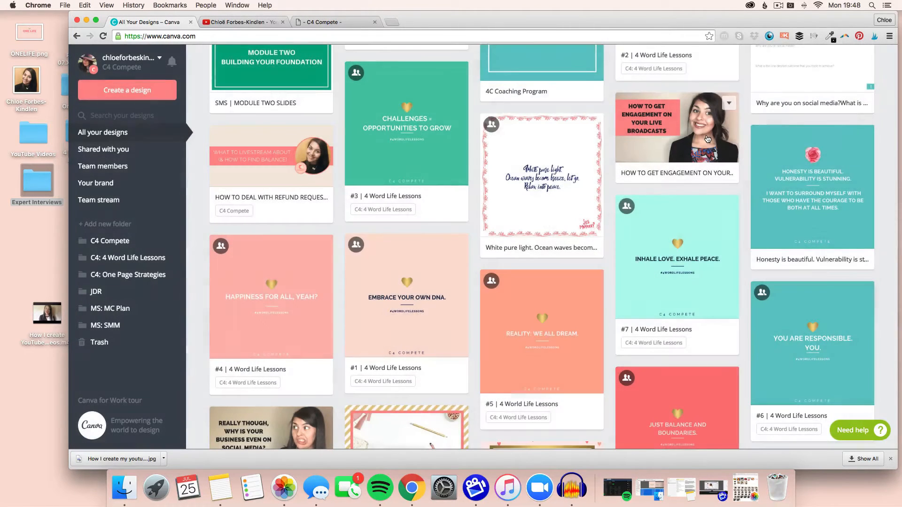
click(706, 136)
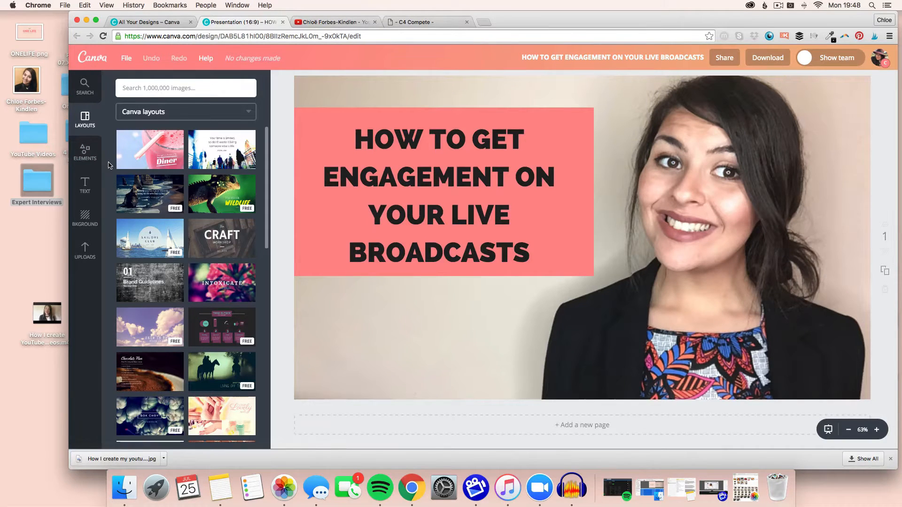
Open the 'Chloë' folder among the uploaded images.
click(81, 157)
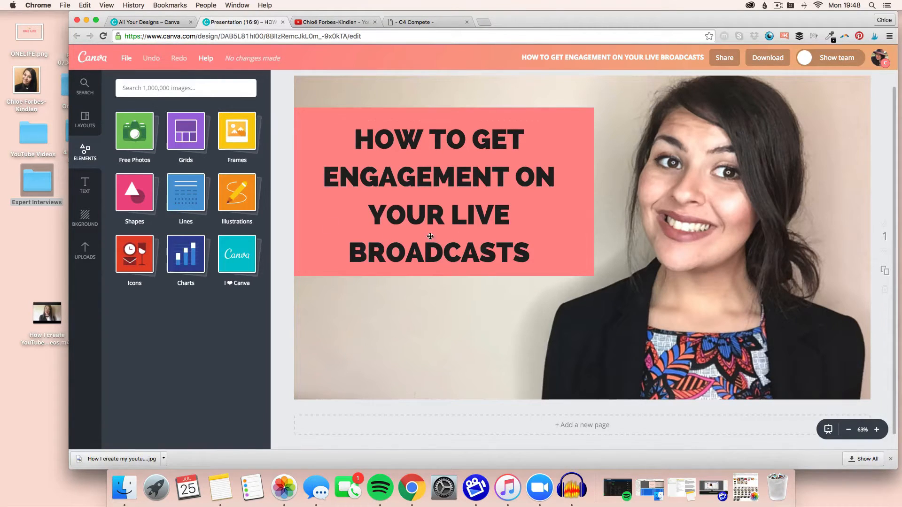
click(84, 253)
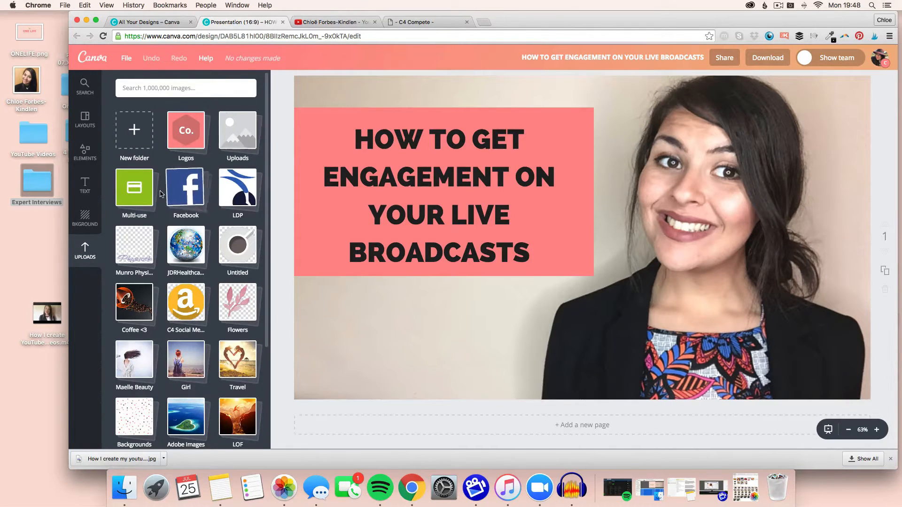
scroll(178, 210, down, 3)
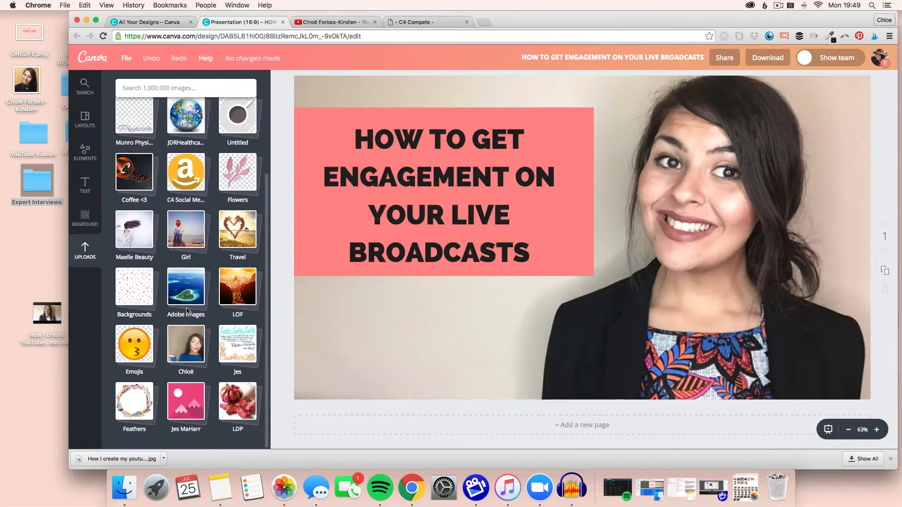
scroll(186, 351, down, 2)
click(186, 348)
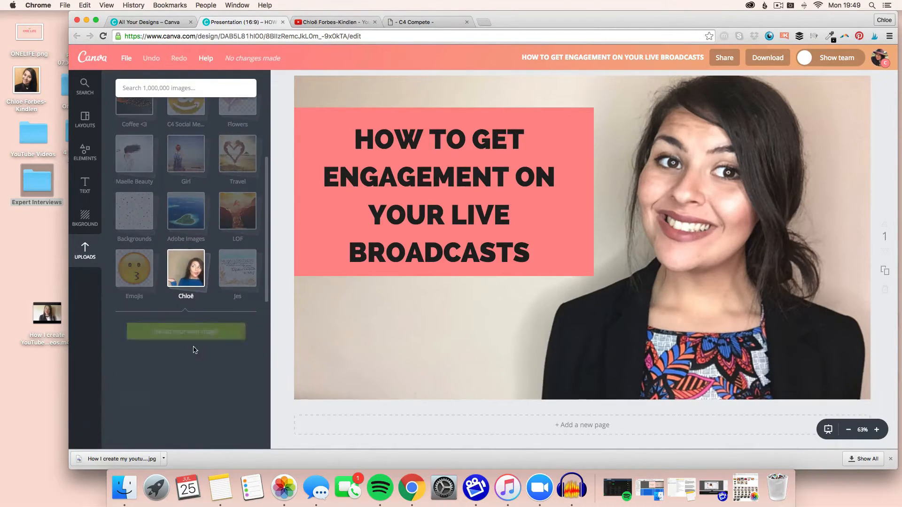
Browse the uploaded photos in the folder for a suitable headshot.
scroll(194, 350, down, 10)
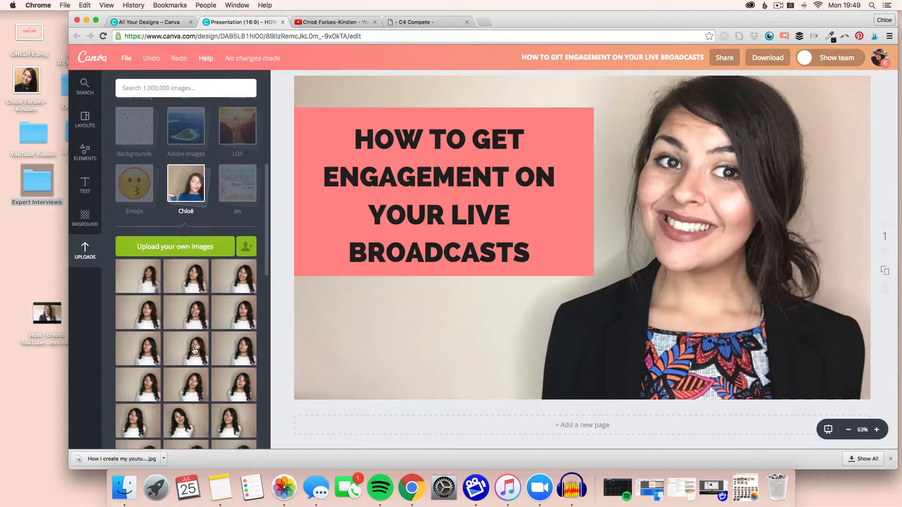
scroll(193, 351, down, 10)
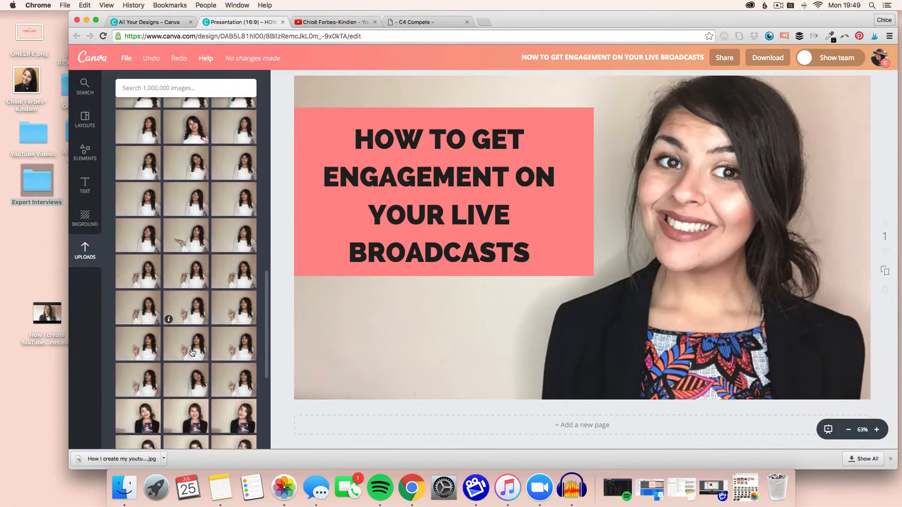
scroll(193, 352, down, 10)
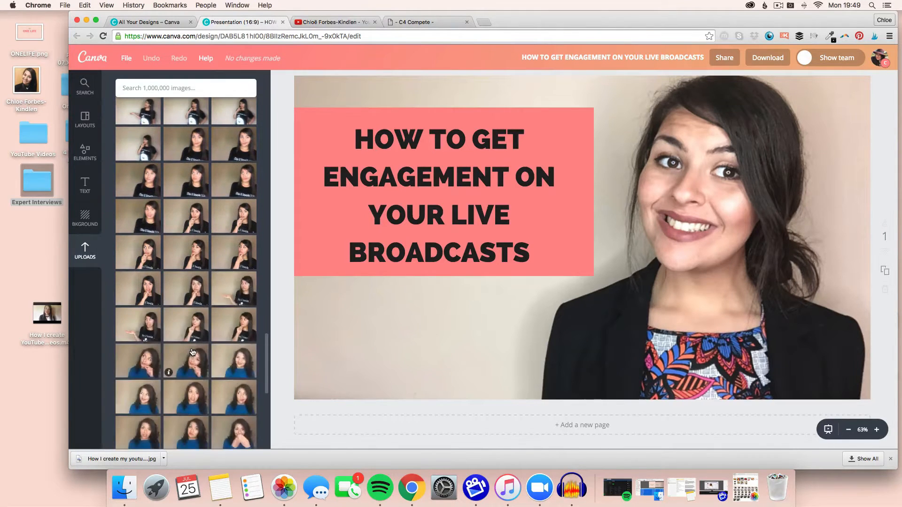
scroll(193, 352, down, 5)
scroll(193, 352, down, 5)
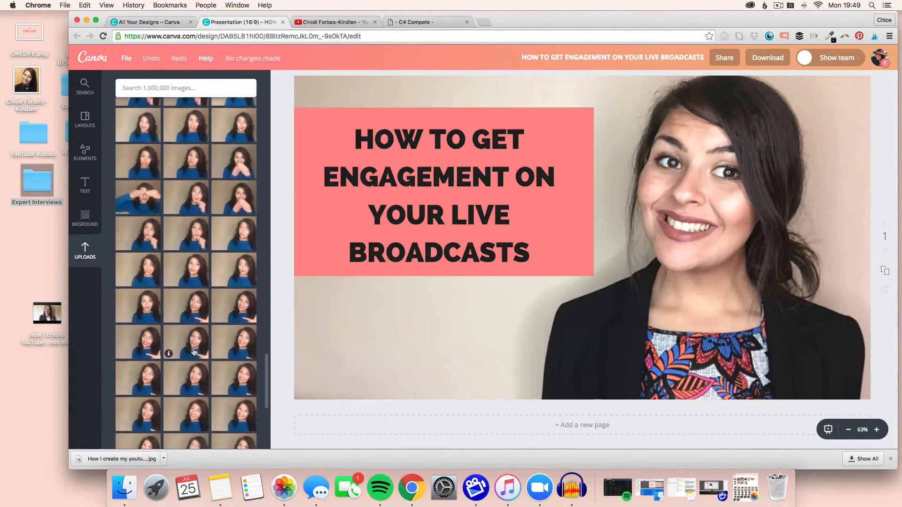
scroll(196, 350, up, 4)
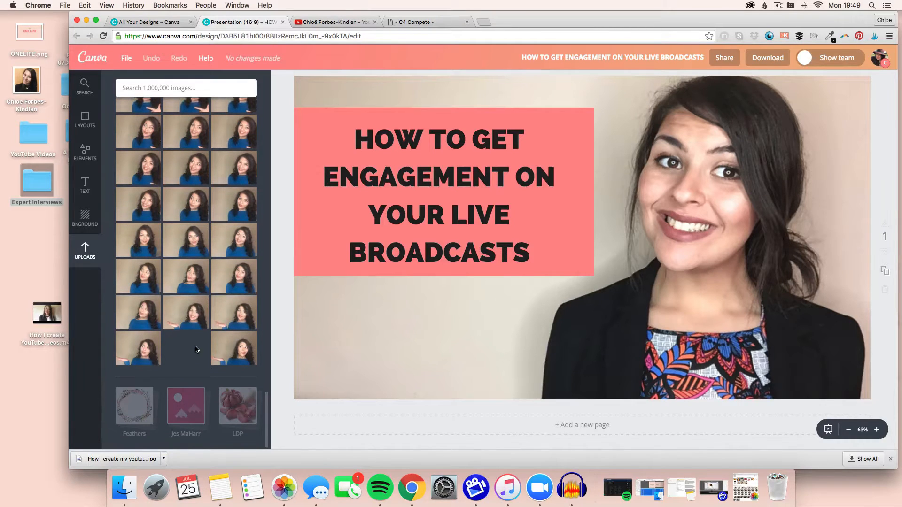
scroll(196, 349, up, 2)
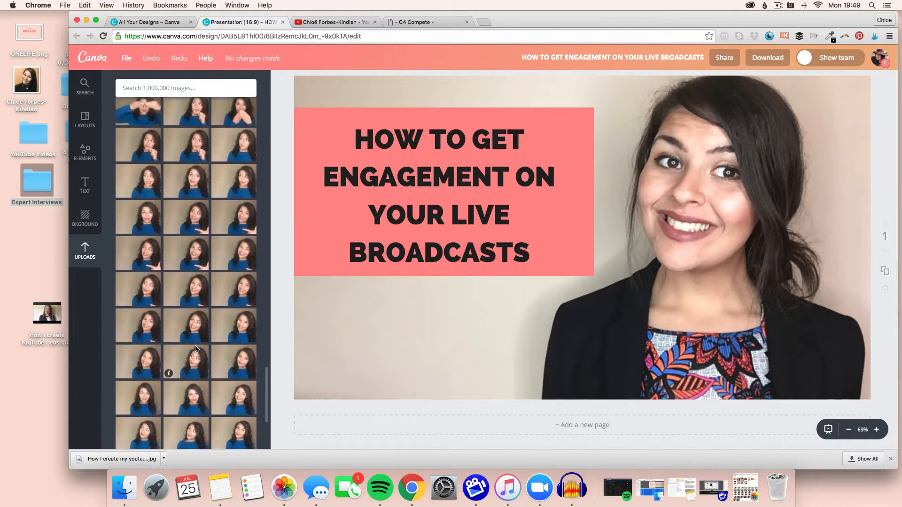
scroll(196, 349, up, 1)
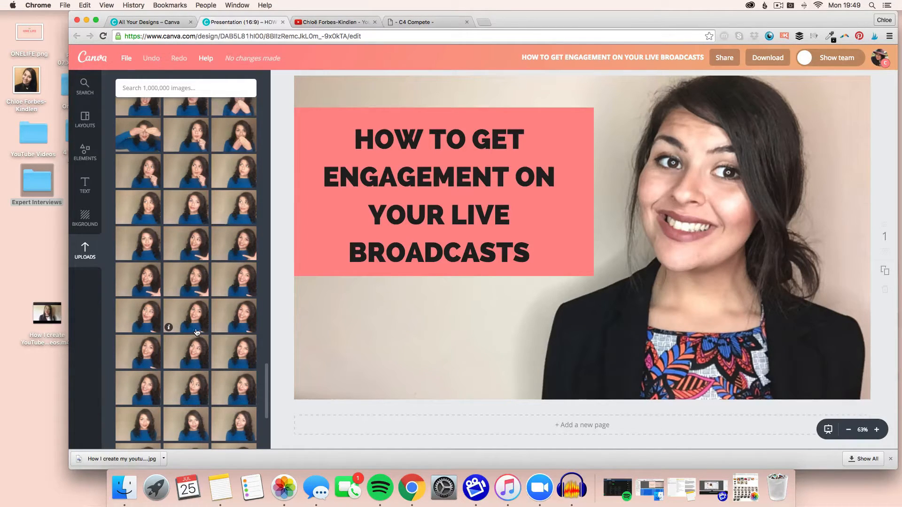
scroll(197, 332, up, 10)
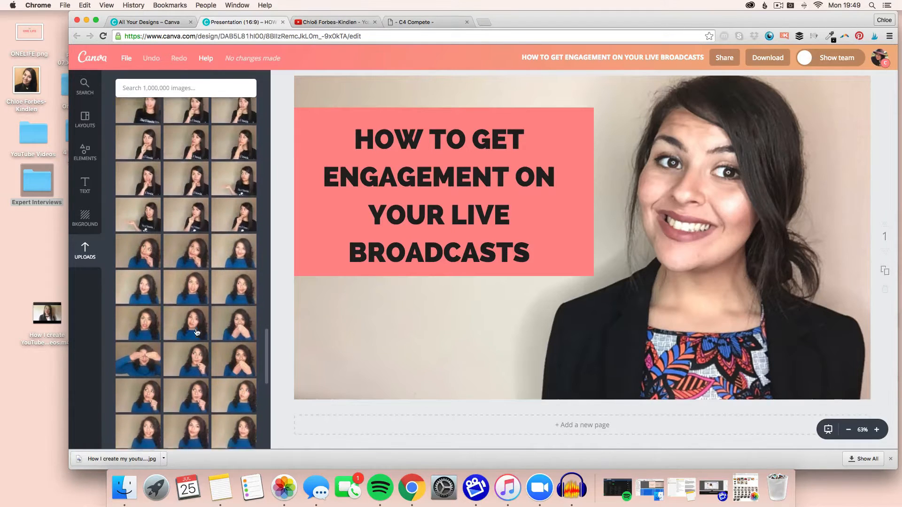
scroll(197, 333, up, 5)
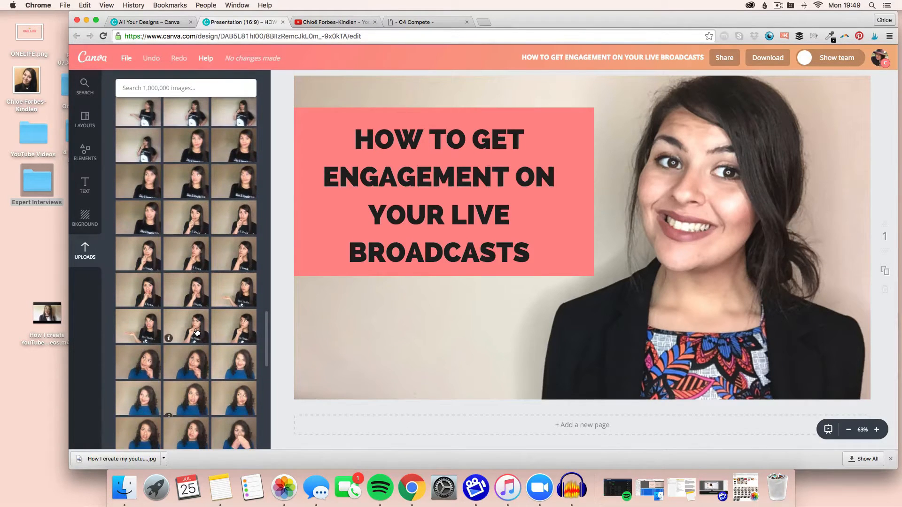
scroll(197, 332, up, 5)
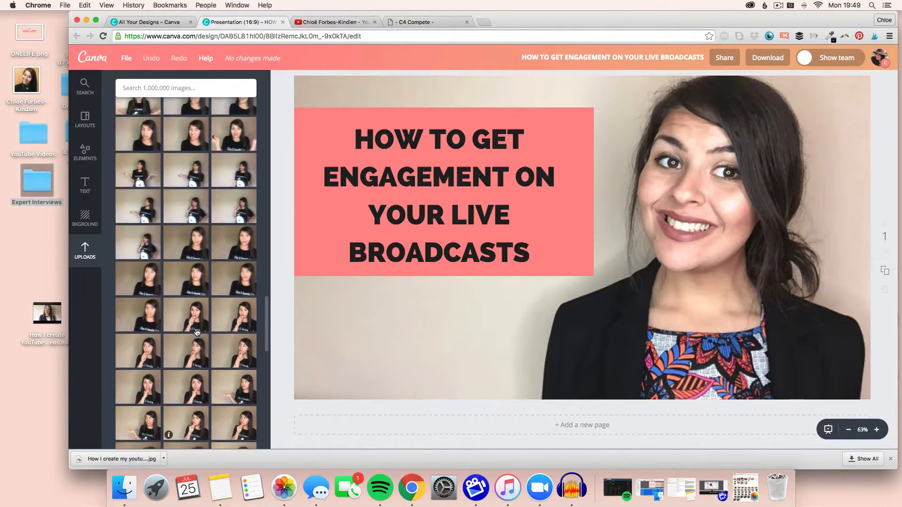
scroll(197, 332, up, 5)
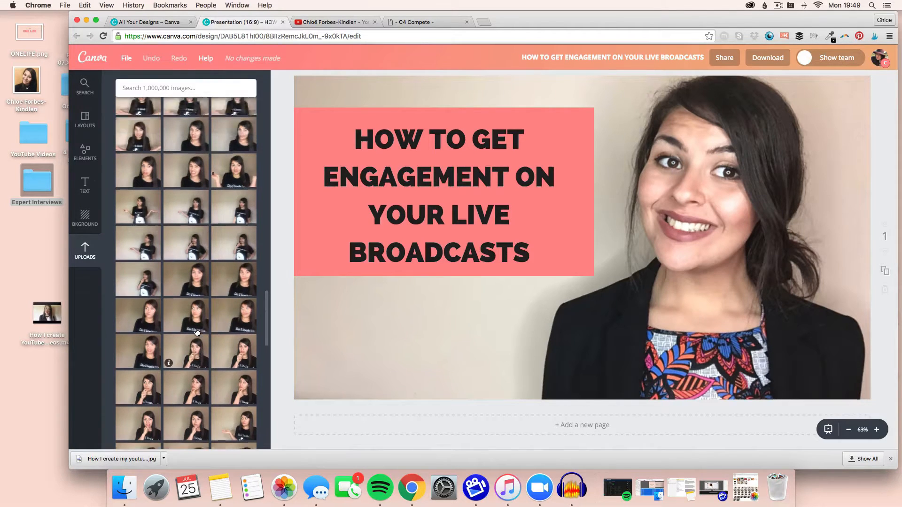
scroll(197, 332, up, 5)
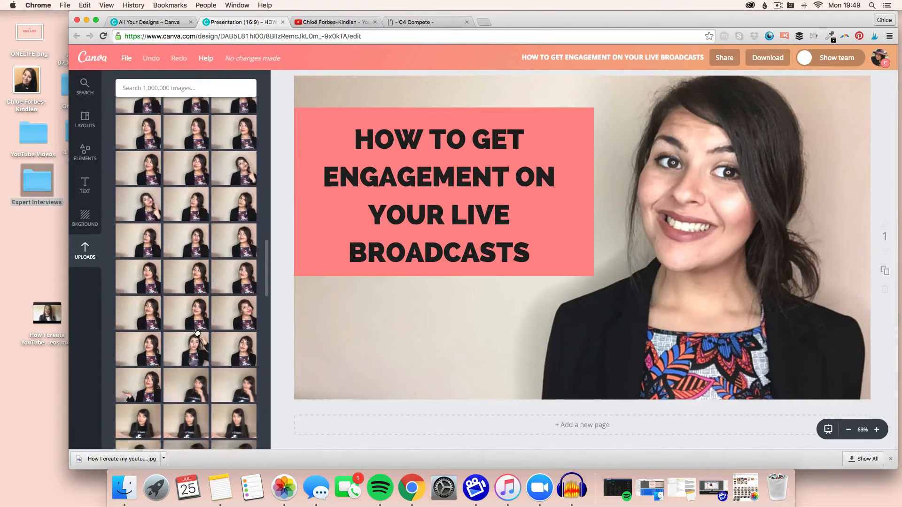
scroll(197, 332, up, 2)
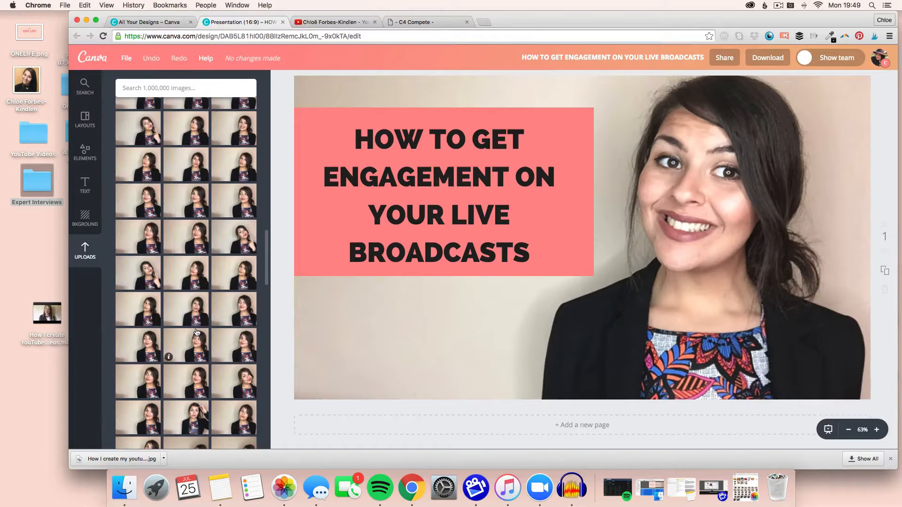
scroll(197, 332, up, 1)
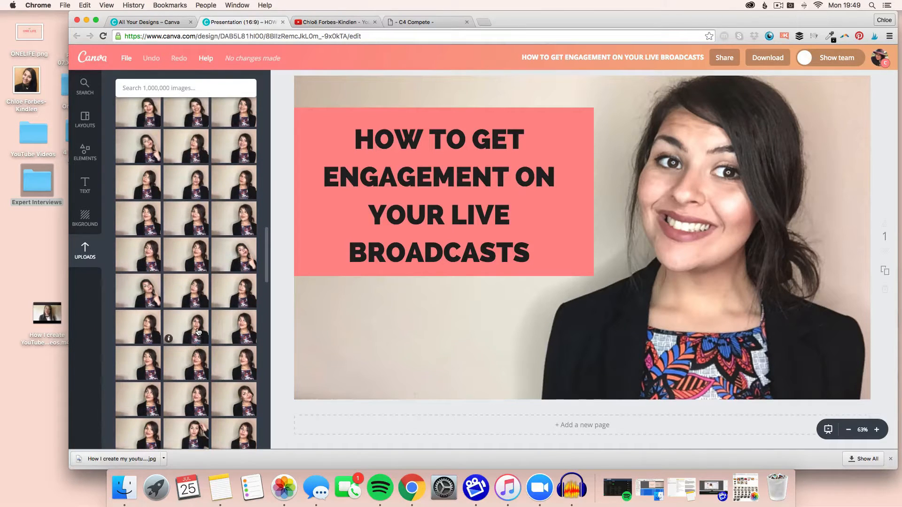
scroll(198, 333, down, 3)
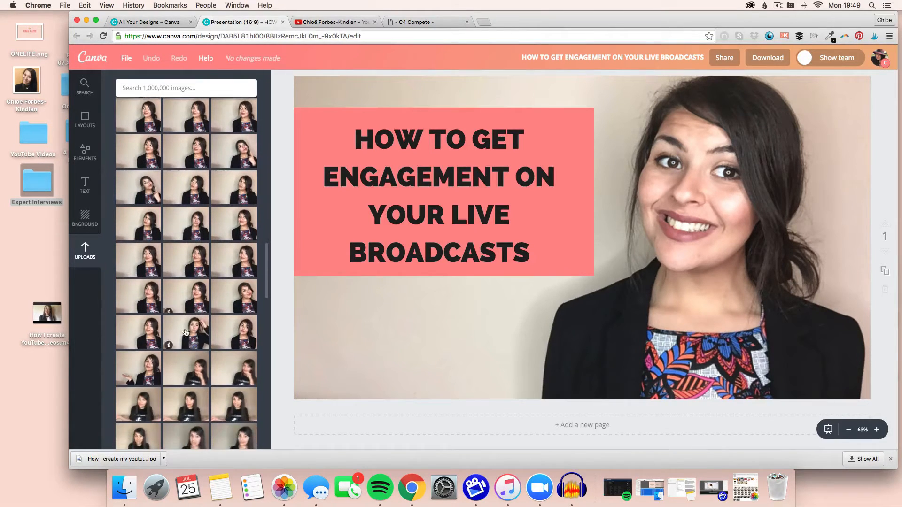
Delete the existing background photo from the page.
click(734, 261)
key(Delete)
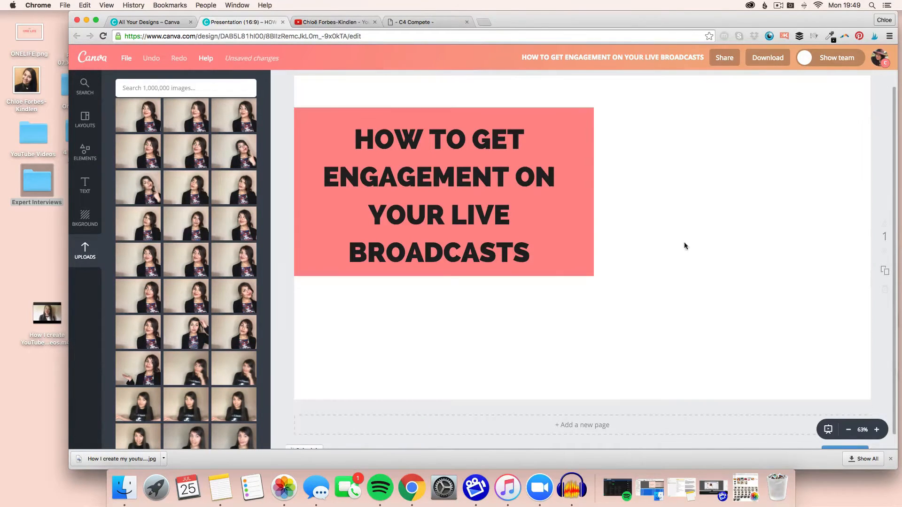
Delete the title text and the pink box behind it from the page.
click(431, 214)
click(429, 102)
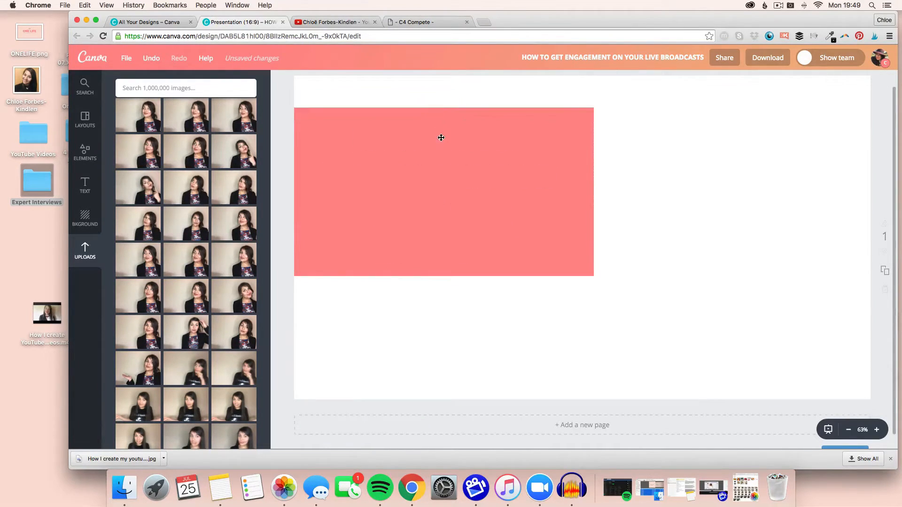
click(399, 119)
key(Delete)
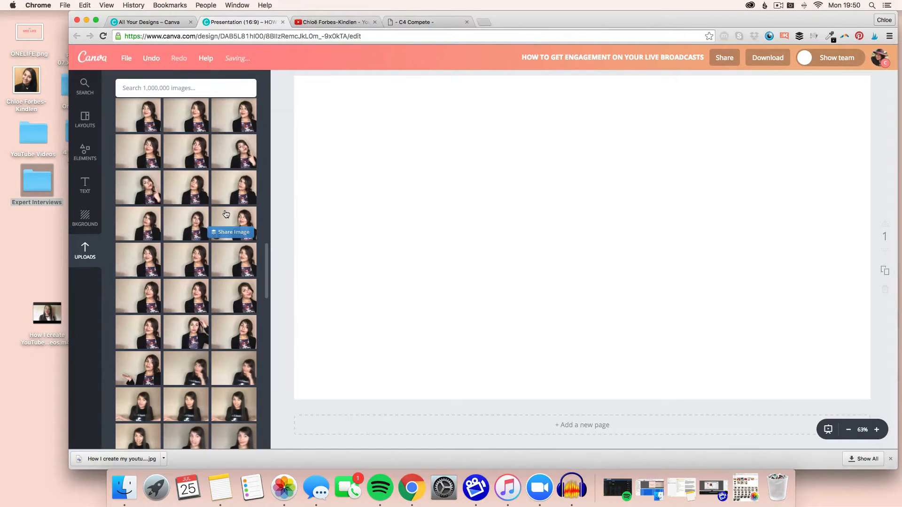
Add a photo of the woman in a white top from the uploads to the page.
scroll(225, 214, up, 5)
scroll(225, 214, up, 10)
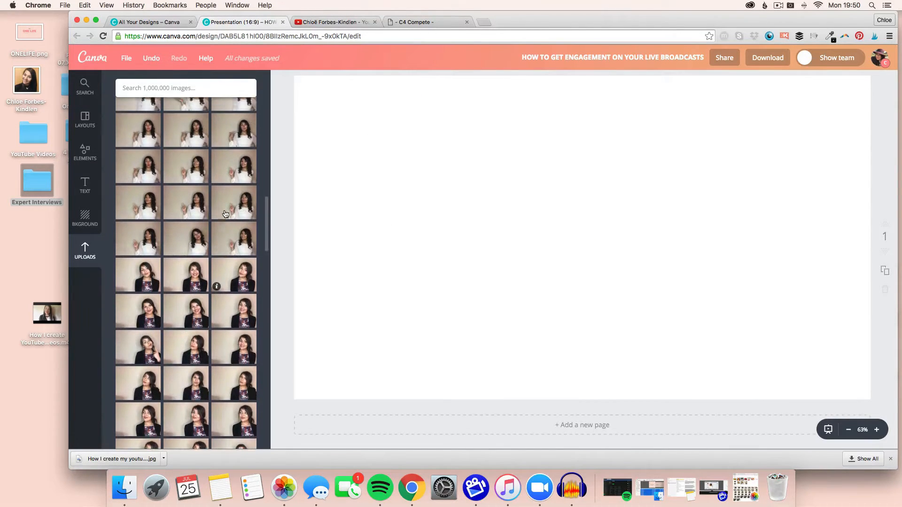
scroll(225, 214, up, 3)
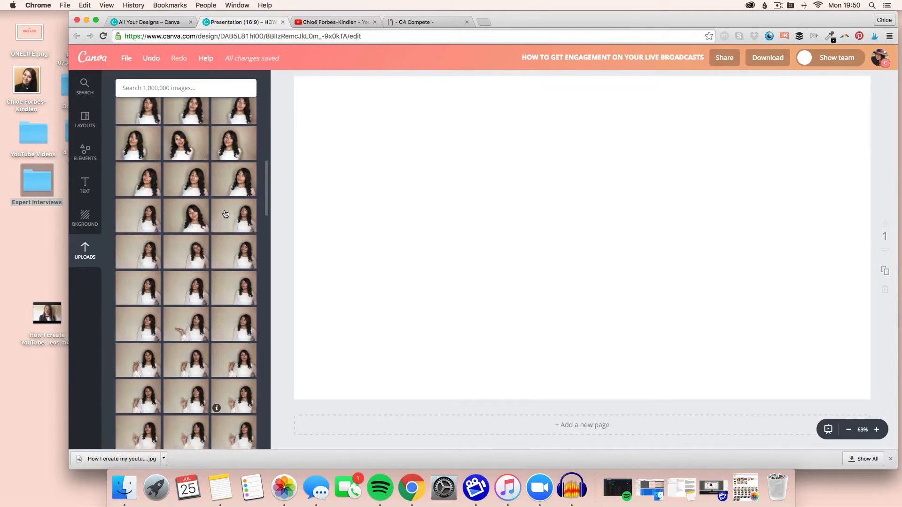
click(245, 192)
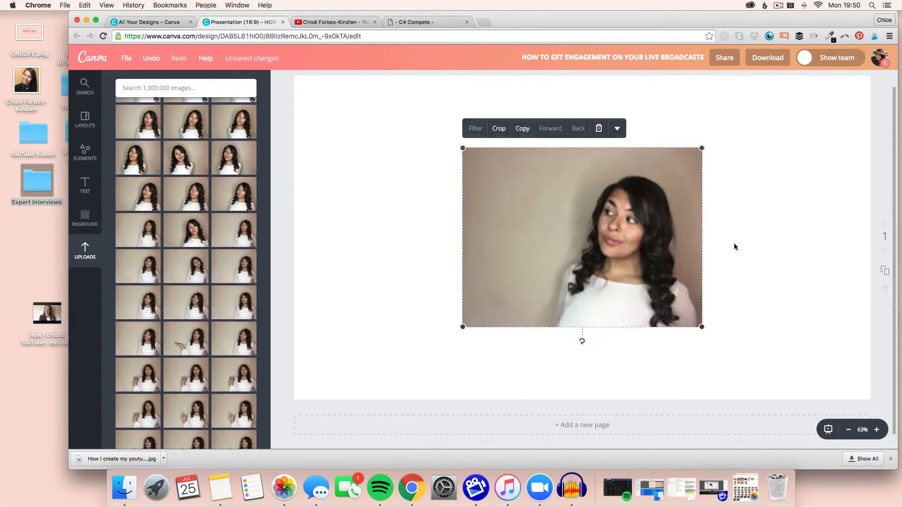
Enlarge the photo so it fills the whole page and reposition it within the frame.
drag(654, 254, 486, 183)
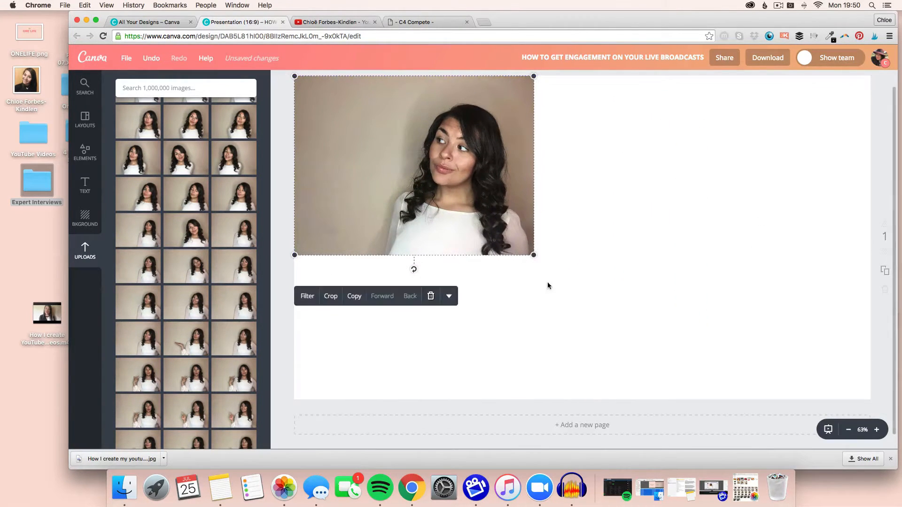
drag(533, 255, 870, 413)
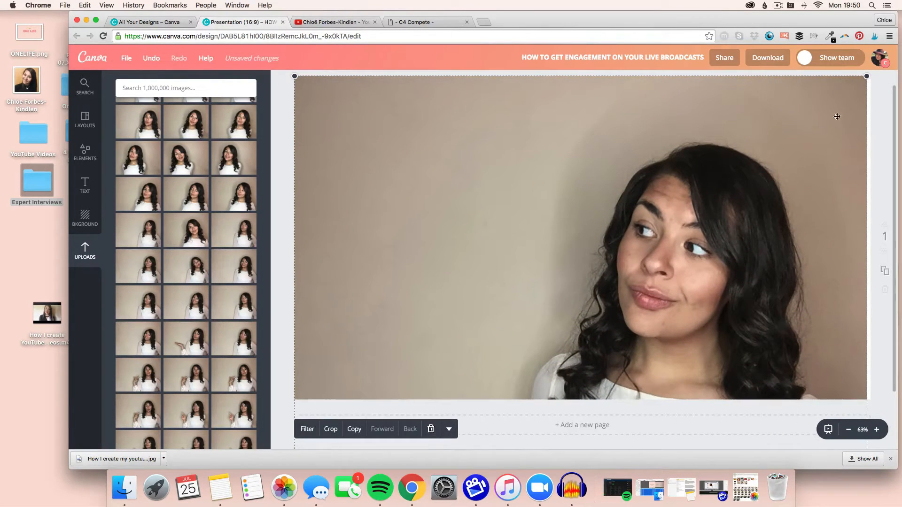
drag(868, 76, 885, 64)
drag(738, 275, 735, 202)
Add a square shape and resize it into a wide rectangle placed at the page's upper-left corner.
click(83, 152)
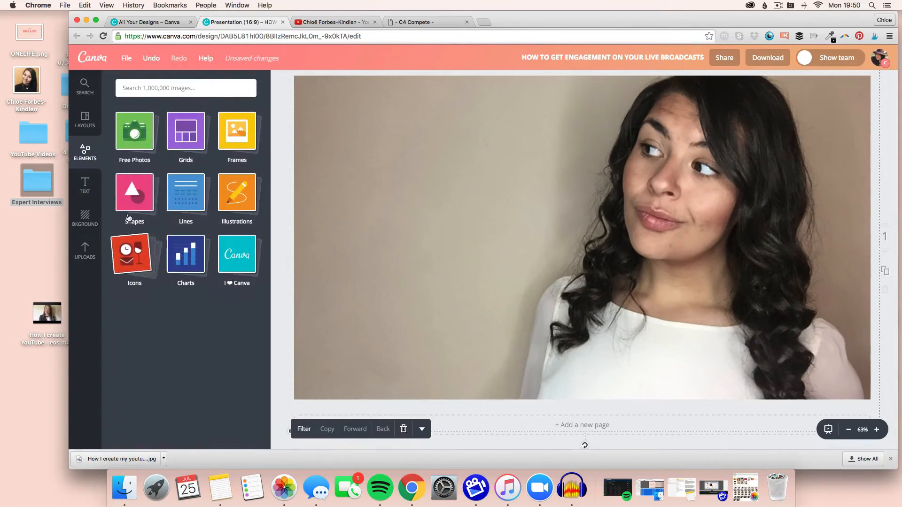
click(134, 193)
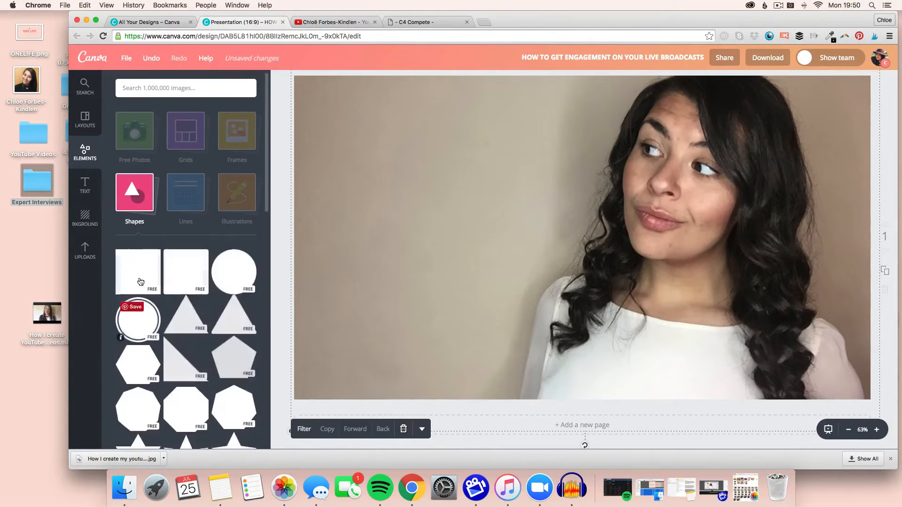
click(121, 289)
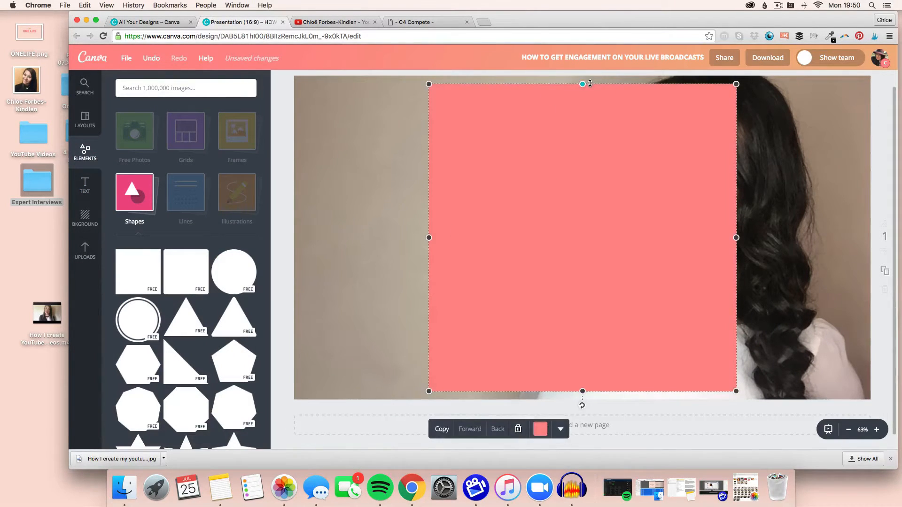
drag(590, 84, 590, 223)
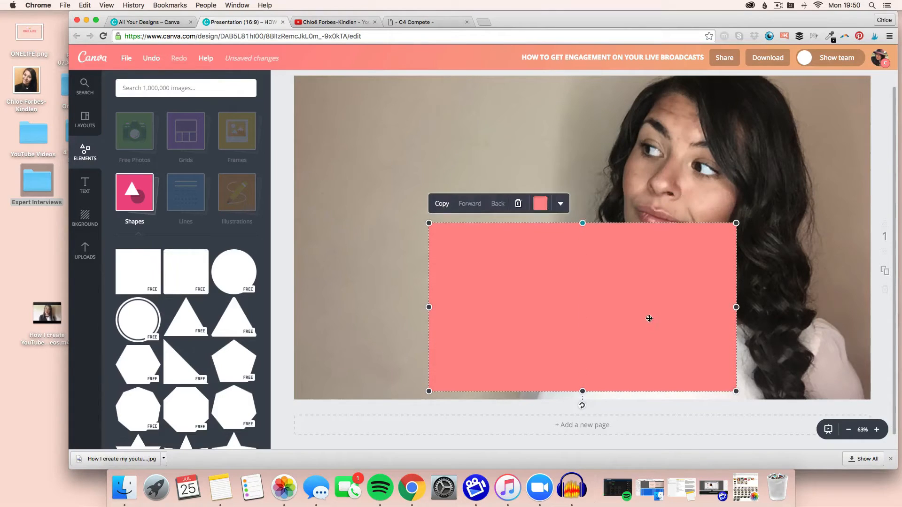
drag(649, 319, 476, 211)
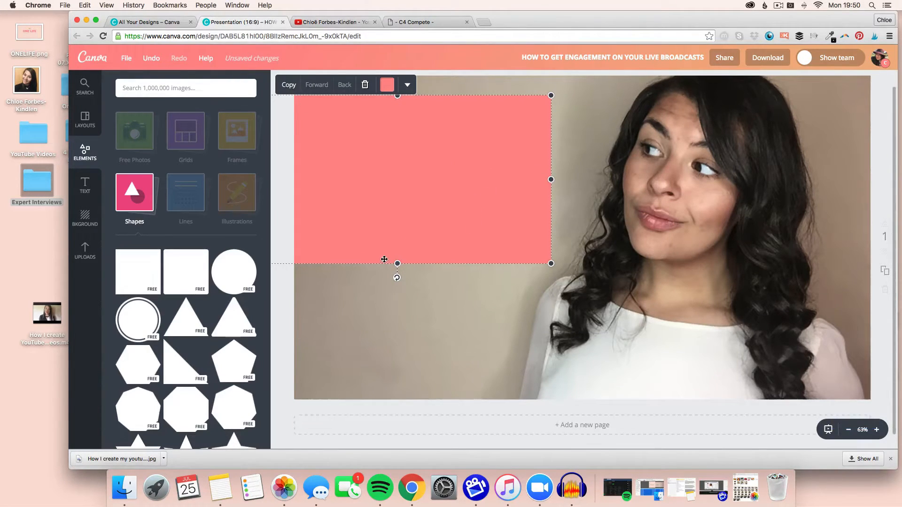
drag(397, 263, 397, 259)
Try a teal fill for the rectangle from the C4 Compete palette, then restore the pink fill.
click(407, 85)
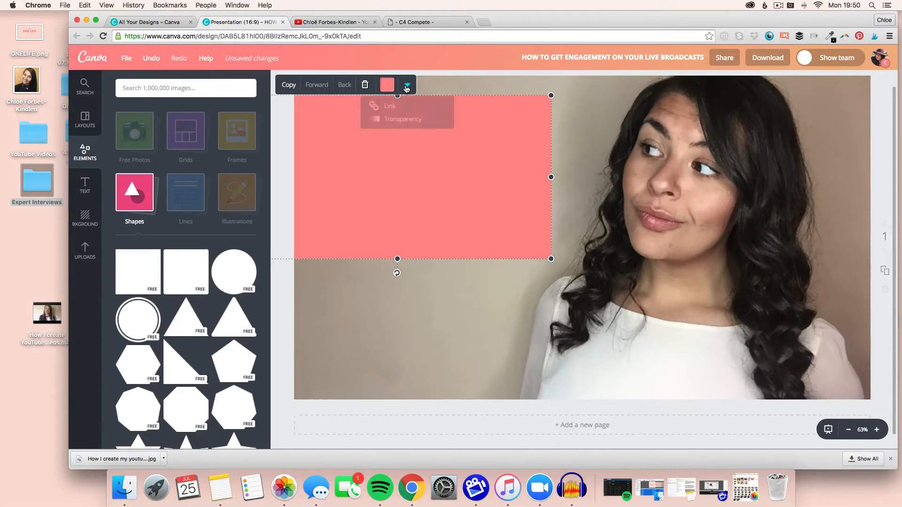
click(386, 85)
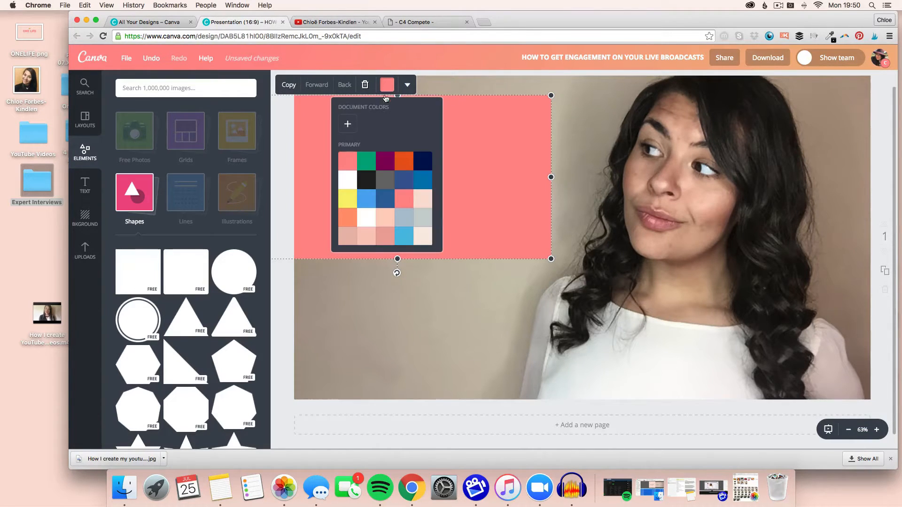
scroll(397, 188, down, 5)
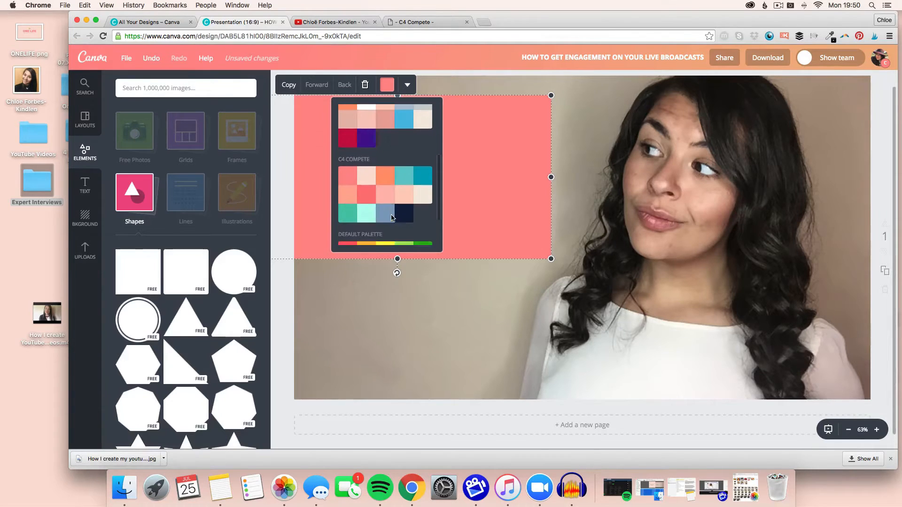
click(404, 177)
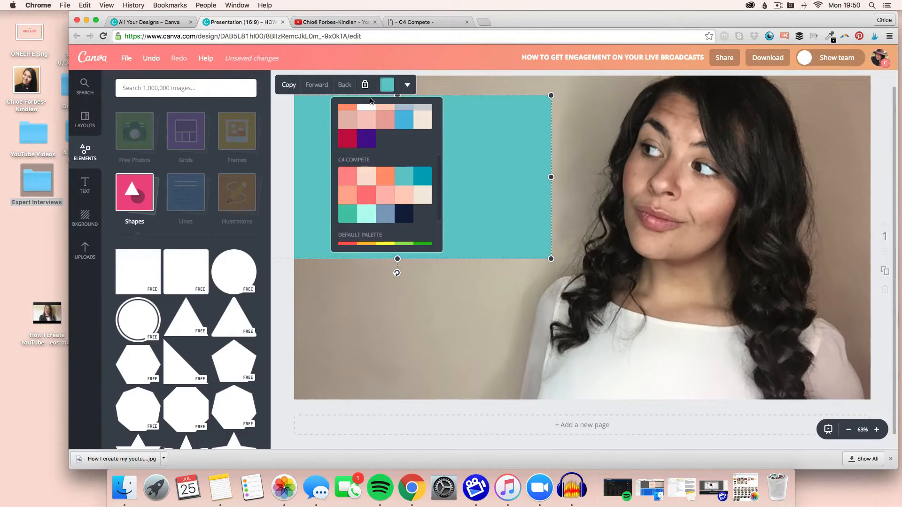
click(350, 181)
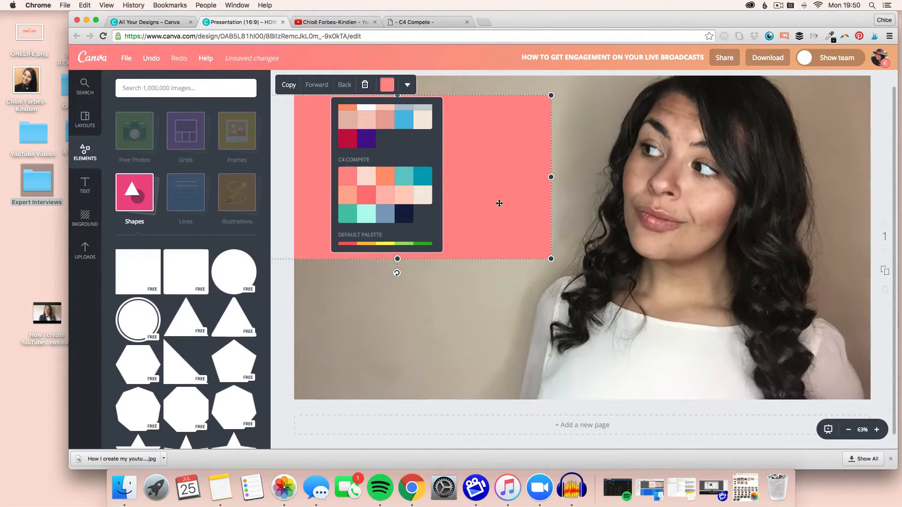
click(427, 334)
Add a body text box onto the rectangle and enter the title HOW I CREATE MY YOUTUBE VIDEOS.
click(86, 185)
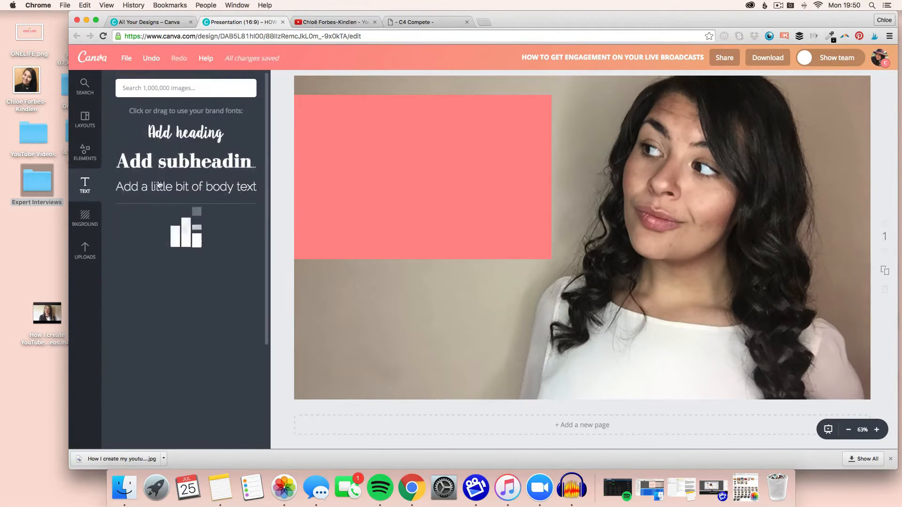
click(159, 189)
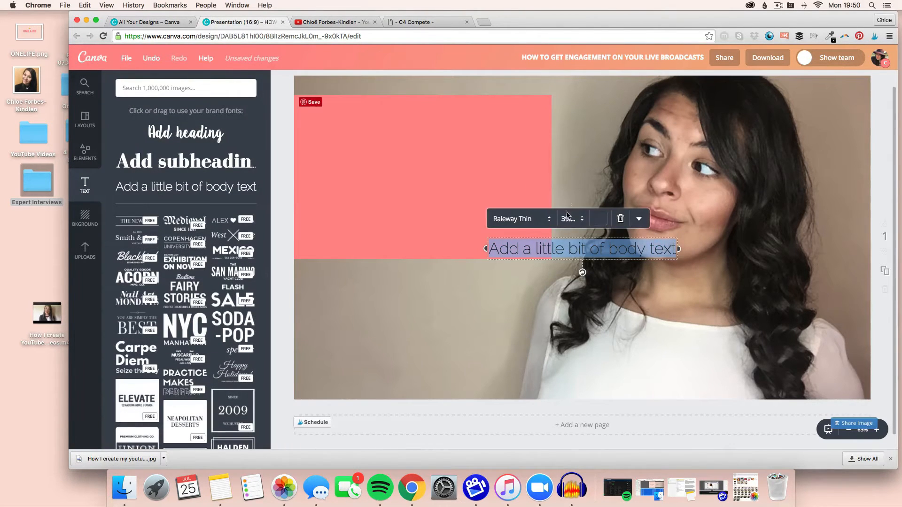
drag(577, 248, 424, 153)
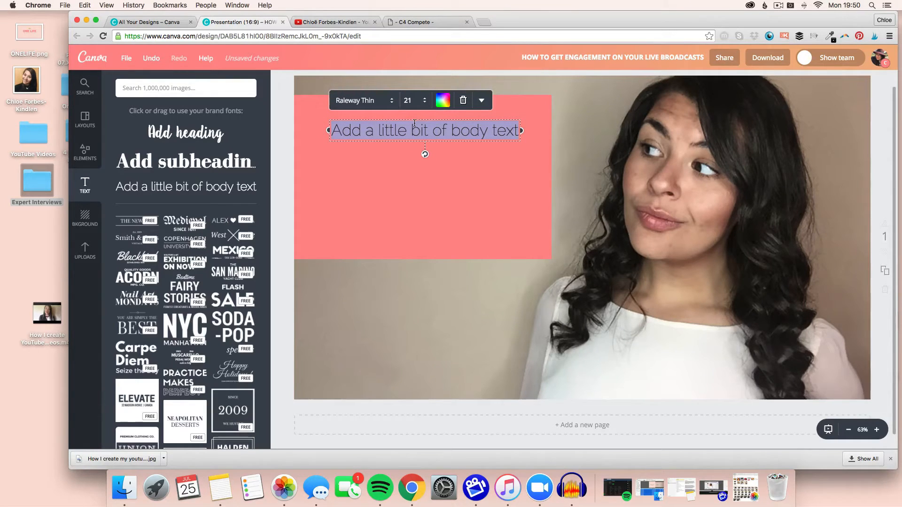
key(BackSpace)
text(How)
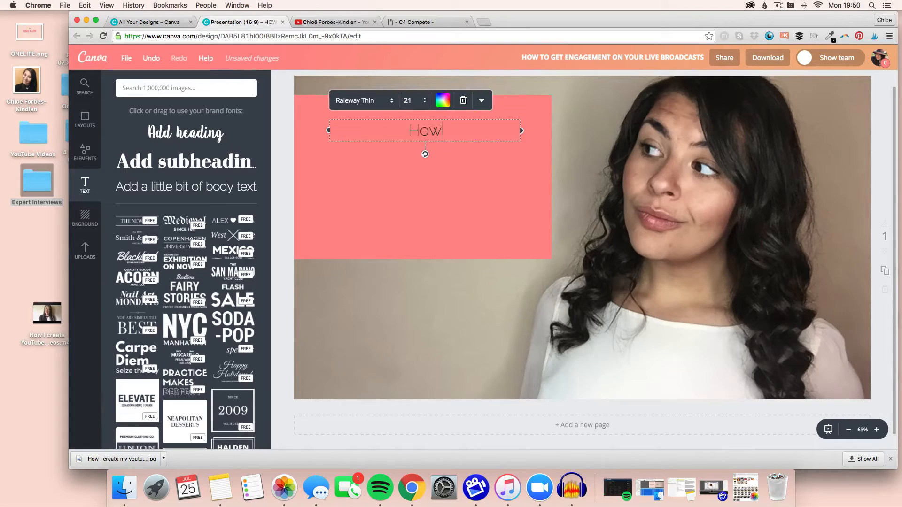
key(BackSpace)
key(BackSpace)
key(BackSpace)
text(HOW I CREA)
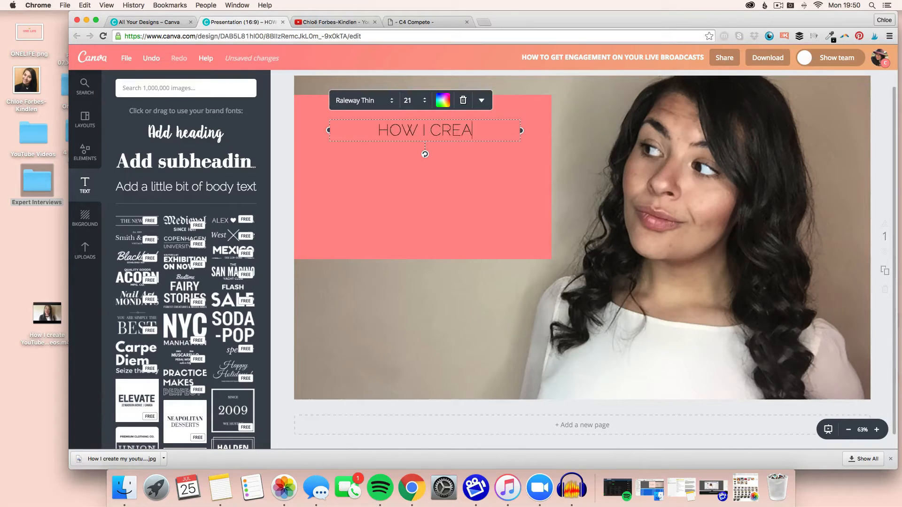
text(TE MY YOU)
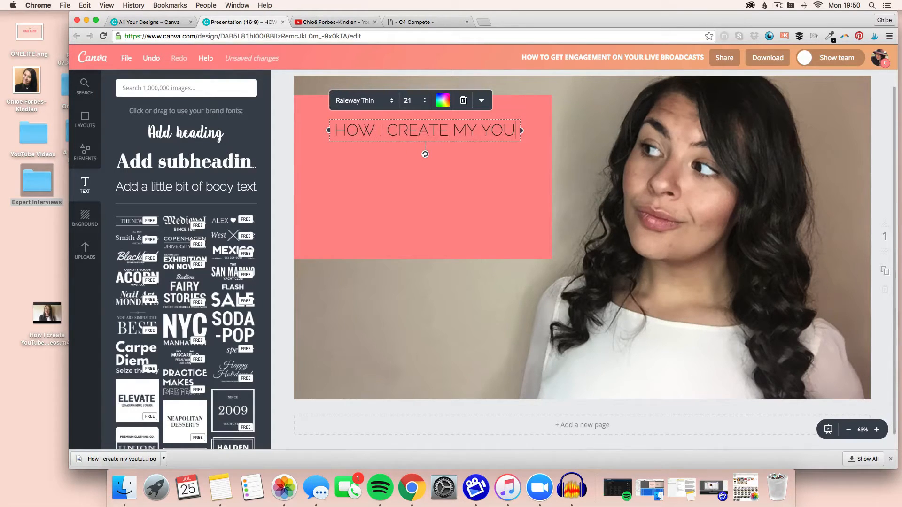
text(TUBE VIDEOS)
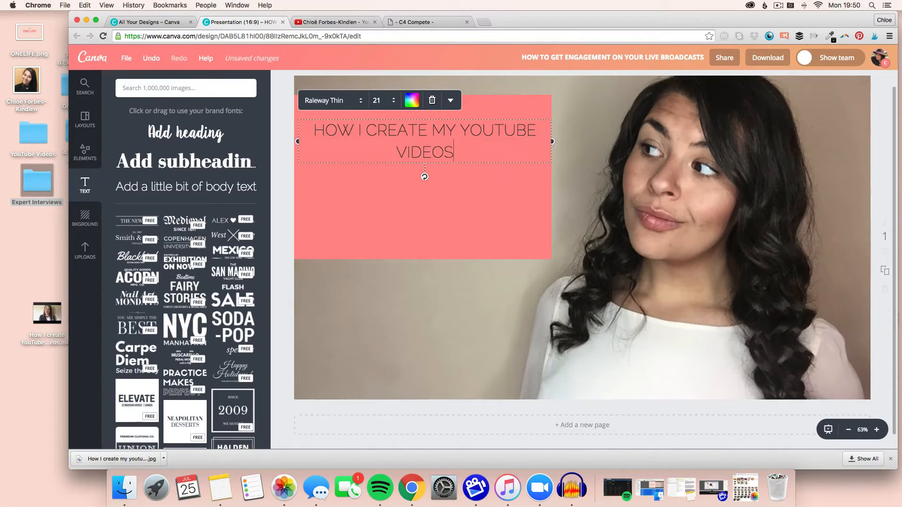
Set the title's font size to 36 and narrow its text box slightly.
click(398, 104)
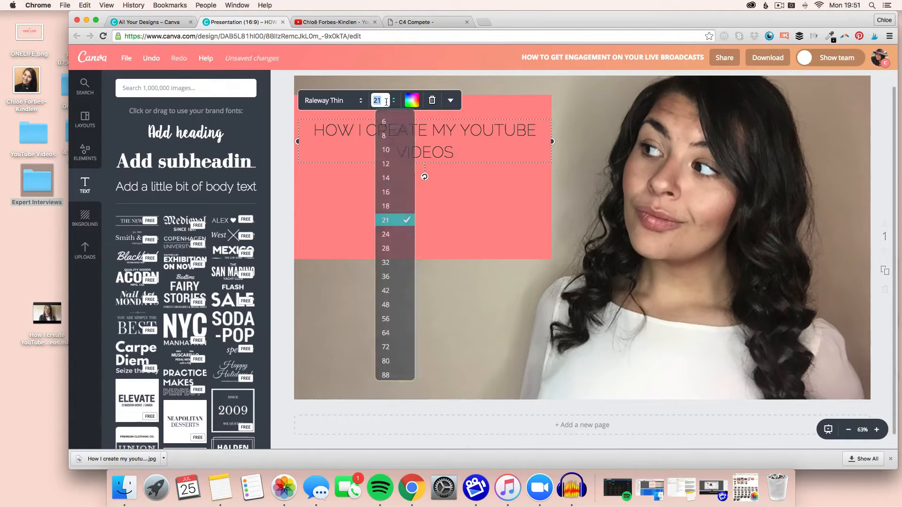
click(398, 308)
click(386, 104)
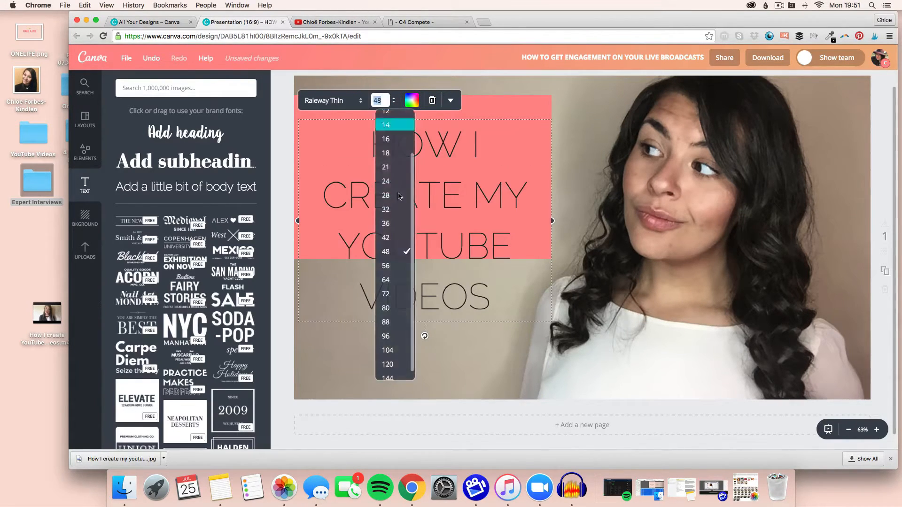
click(389, 224)
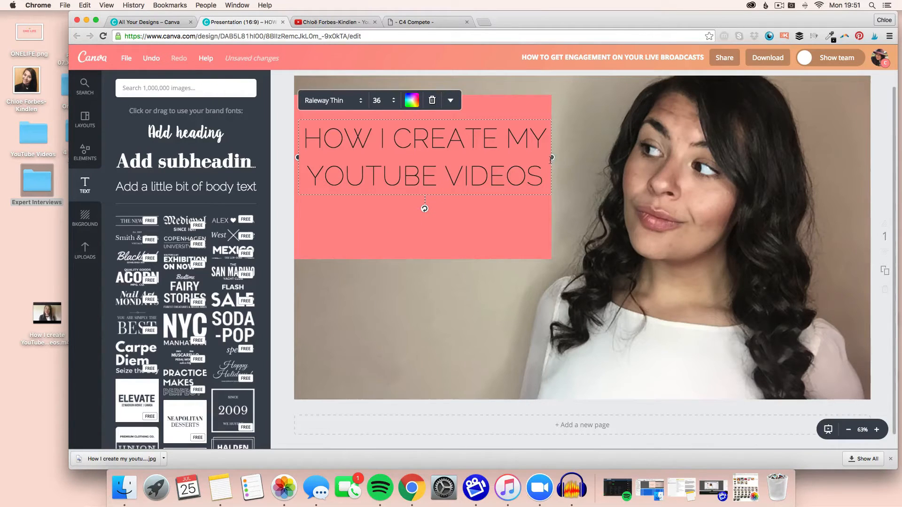
drag(553, 158, 534, 158)
Change the title's font to Raleway and make it bold.
drag(466, 216, 320, 126)
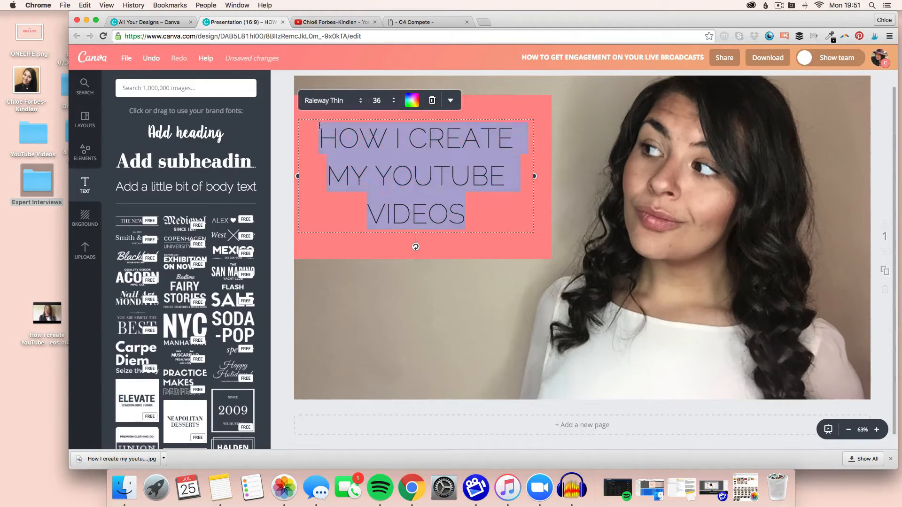
click(341, 100)
scroll(358, 277, down, 15)
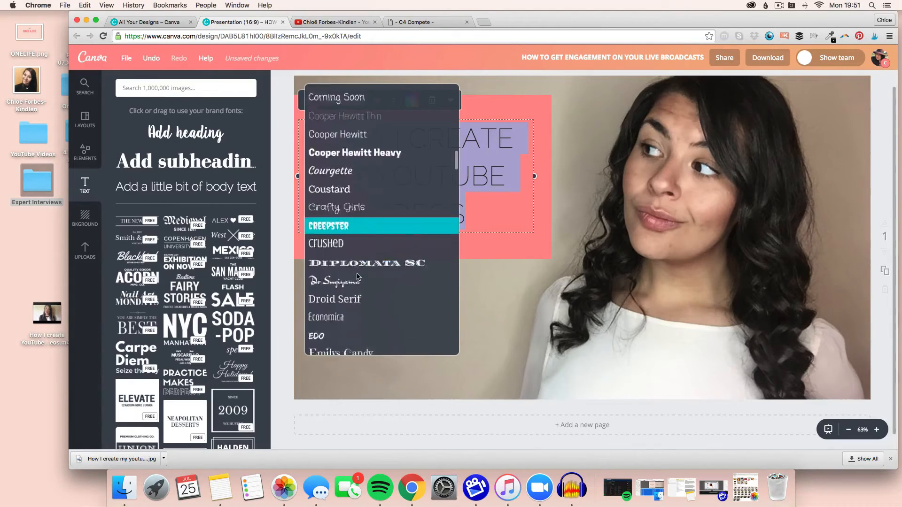
scroll(357, 276, down, 15)
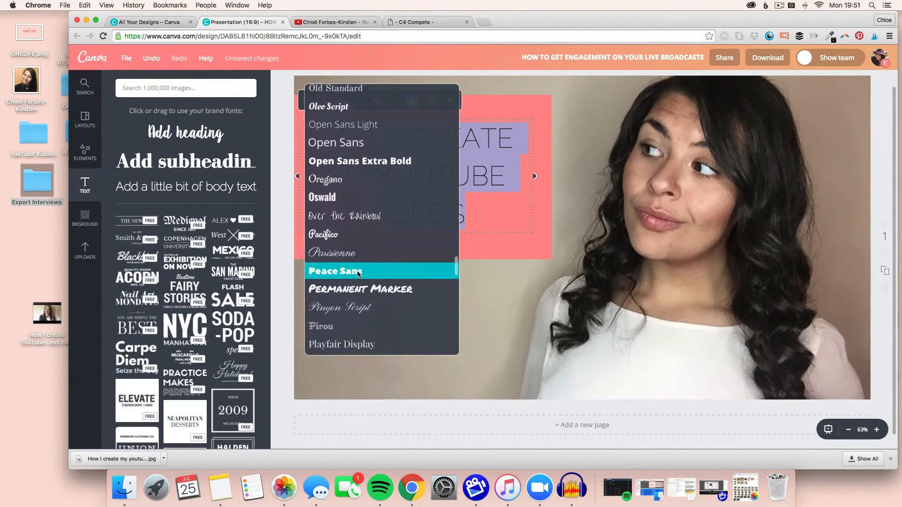
scroll(358, 274, down, 6)
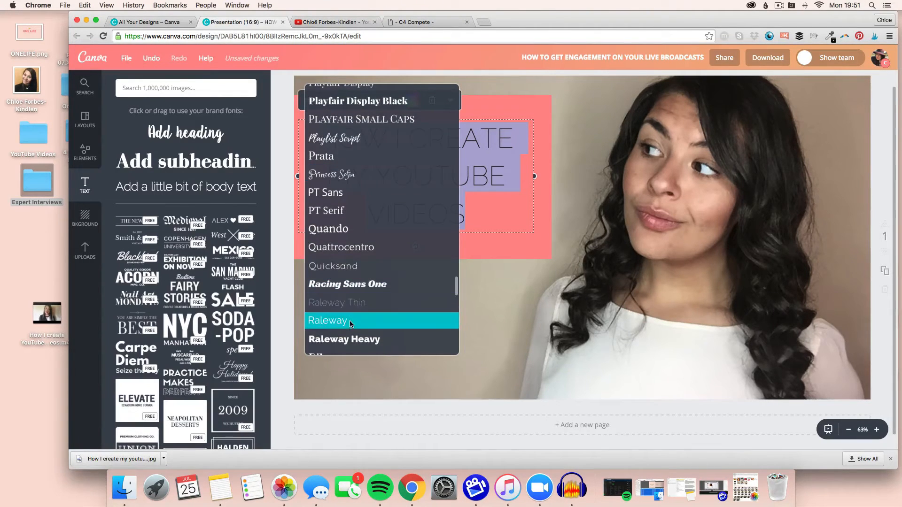
click(352, 324)
click(451, 100)
click(440, 123)
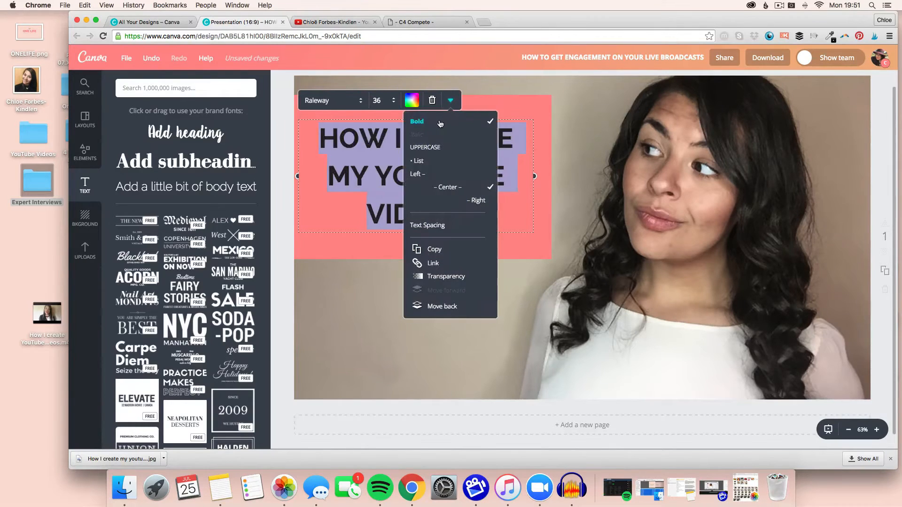
Set the title text colour to white and nudge the text box slightly down.
click(410, 102)
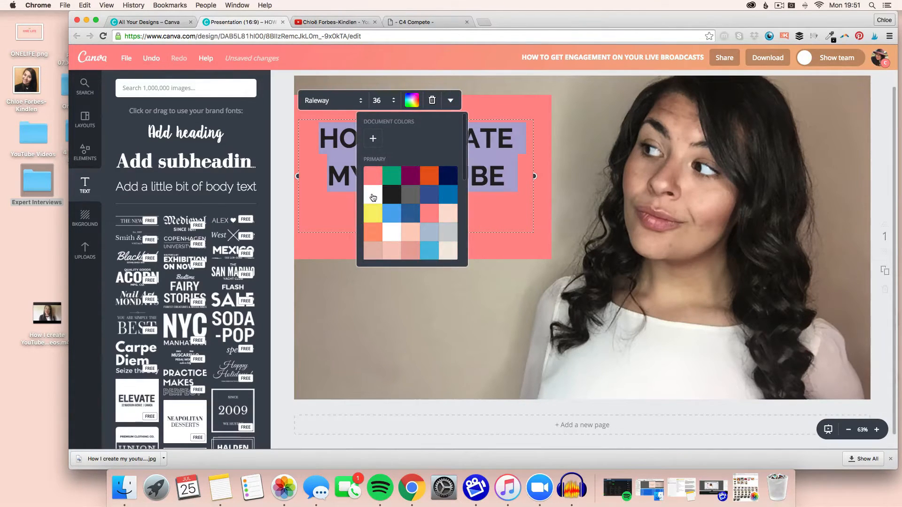
click(373, 197)
click(570, 145)
drag(417, 143, 422, 149)
Rename the design as HOW I CREATE MY YOUTUBE VIDEOS using the title text.
triple_click(421, 149)
key(super+c)
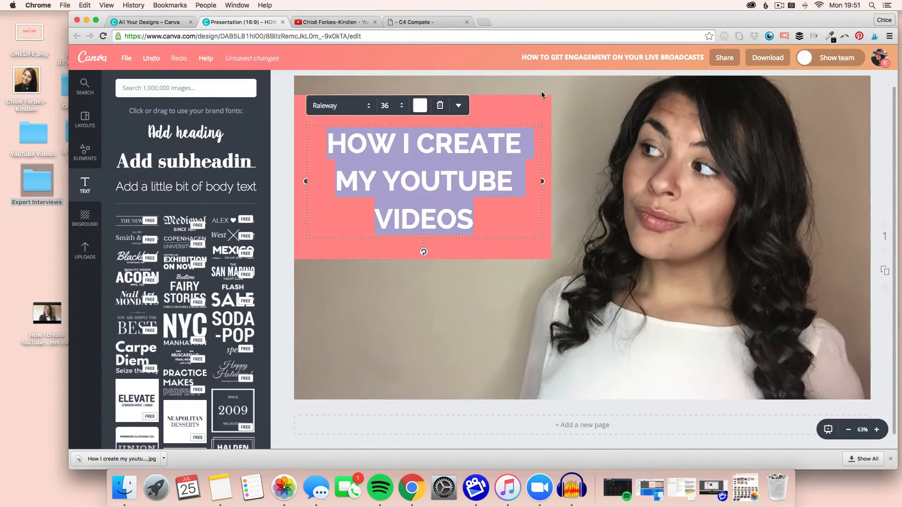
click(611, 57)
key(super+v)
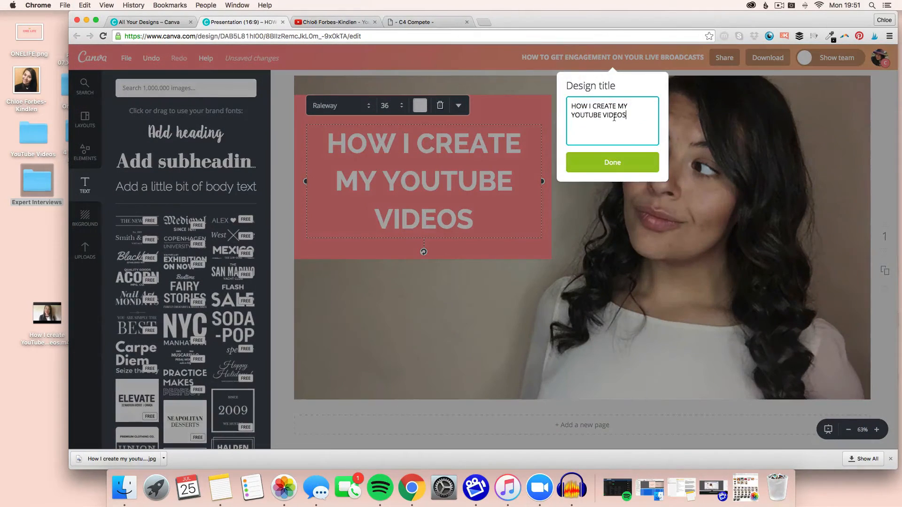
click(616, 160)
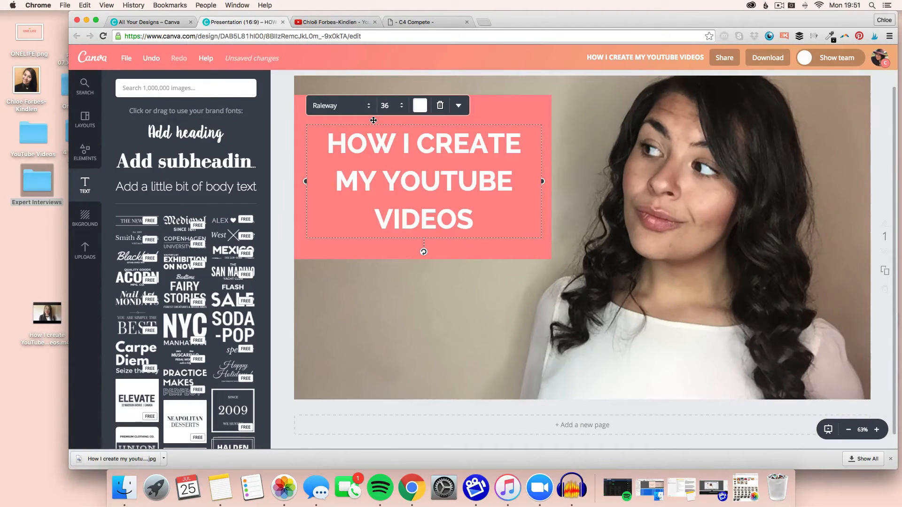
Download the design as Image: for Web (JPG).
click(766, 58)
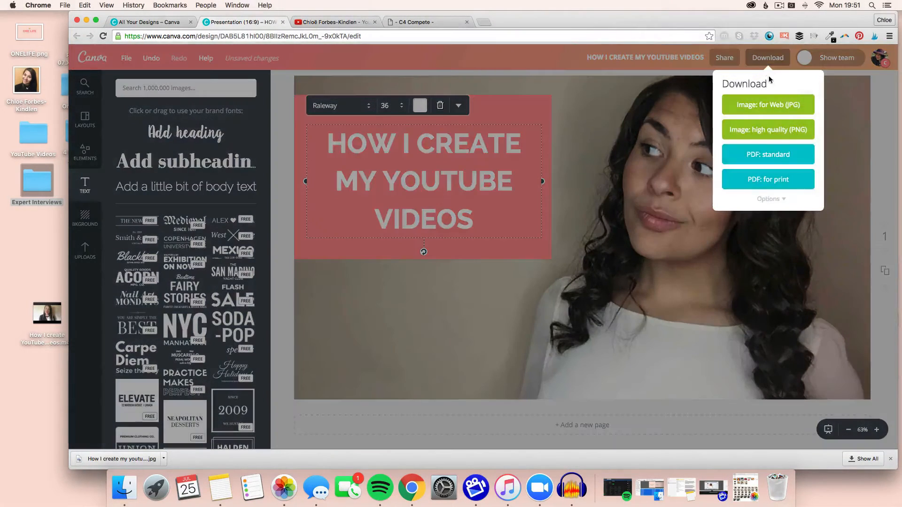
click(769, 105)
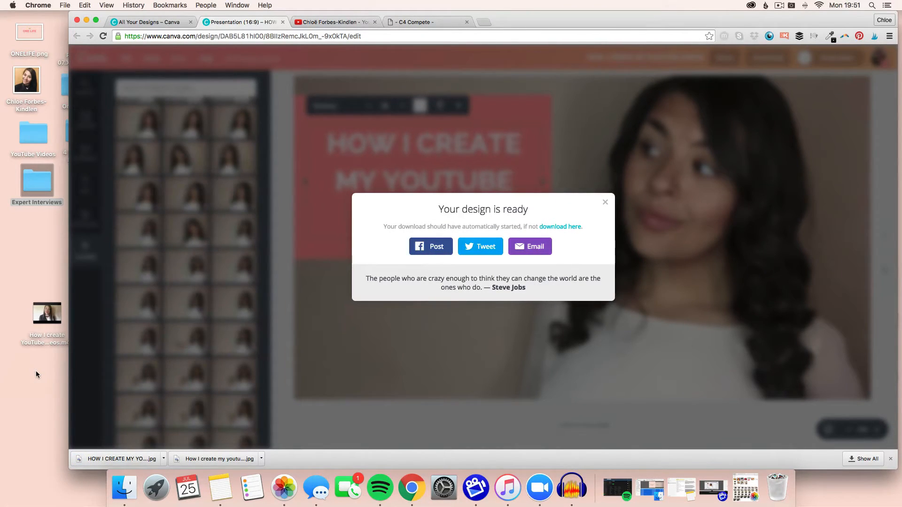
Switch to ScreenFlow and import the video file and the downloaded thumbnail from the desktop into the media library.
click(34, 371)
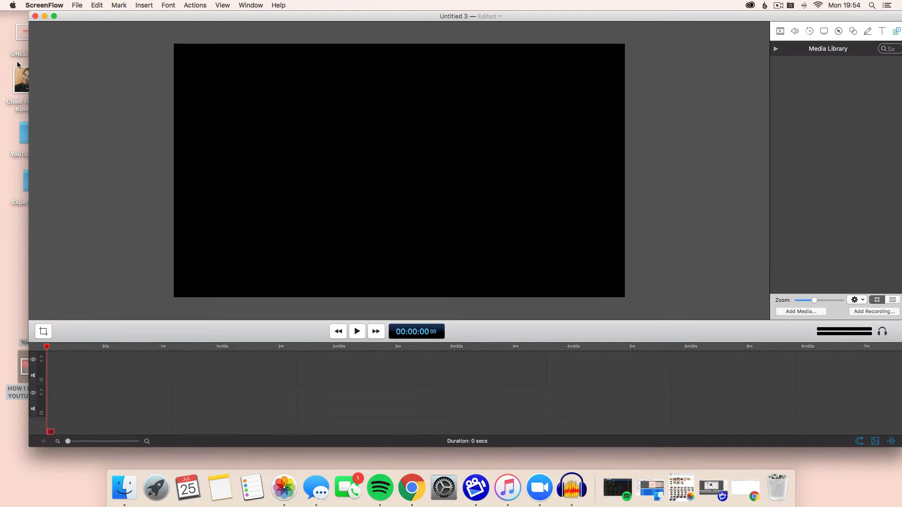
drag(29, 54, 54, 61)
drag(4, 309, 34, 402)
click(27, 417)
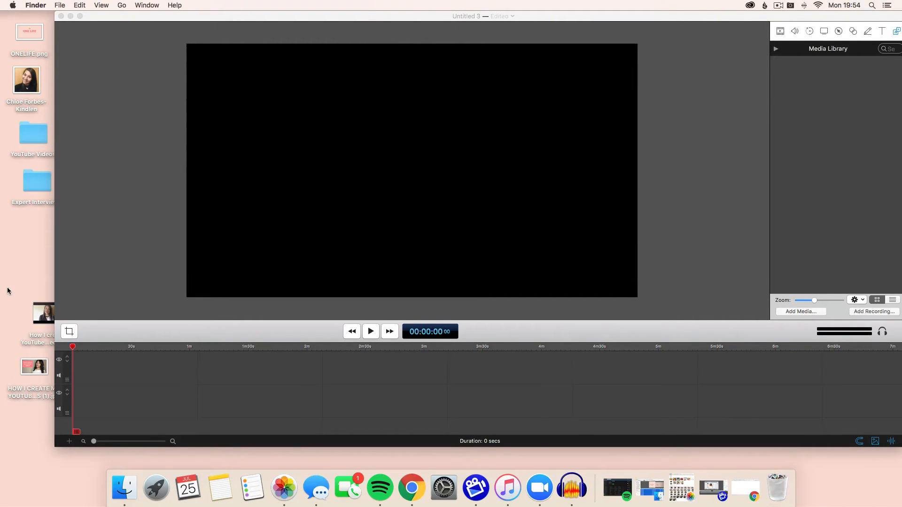
drag(16, 295, 47, 413)
drag(42, 312, 879, 118)
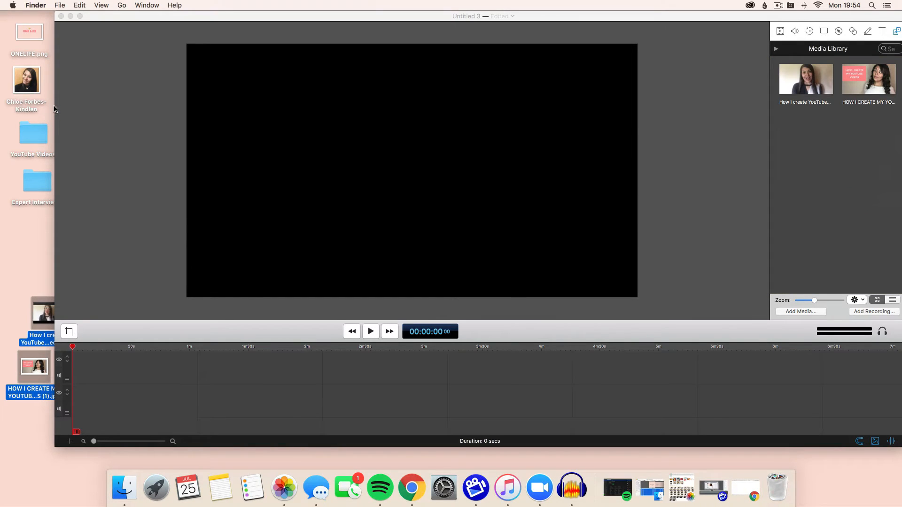
Place the How I create YouTube Videos clip from the media library onto the timeline.
click(57, 108)
drag(53, 106, 26, 107)
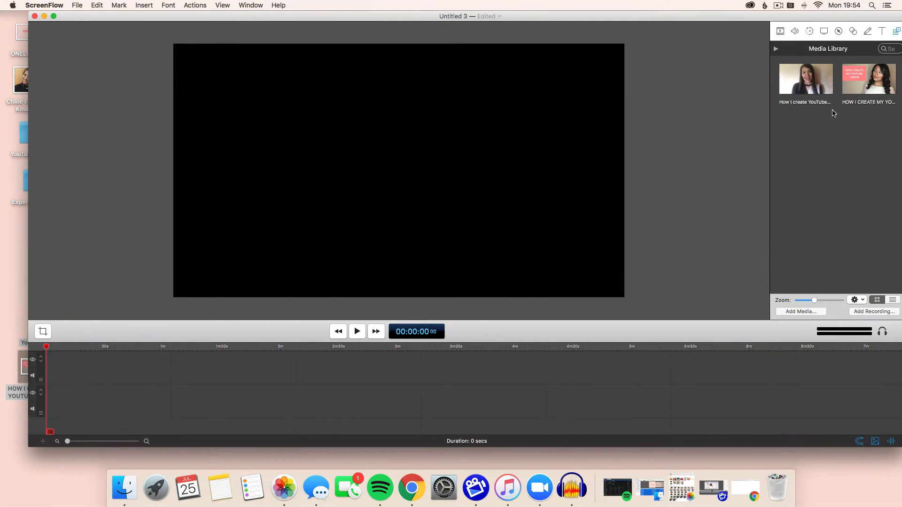
drag(814, 85, 34, 376)
click(188, 374)
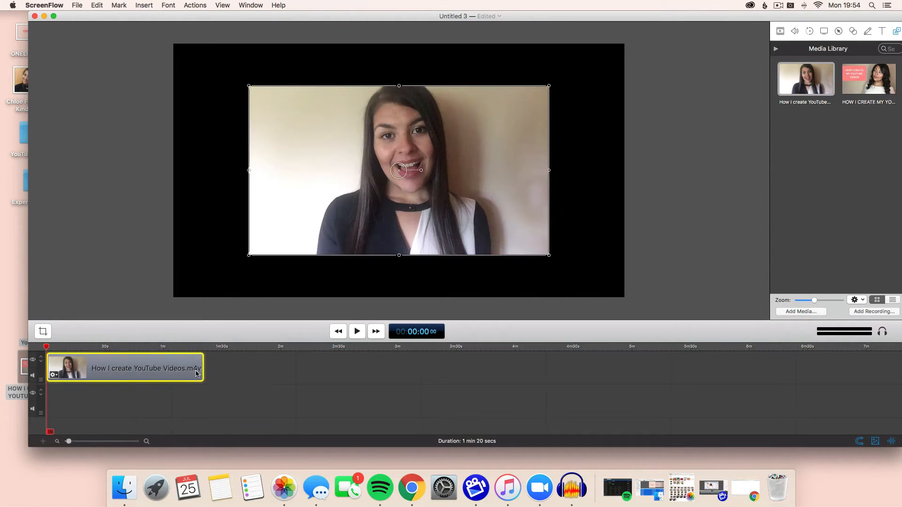
Move the video clip further along the timeline and place the thumbnail image at the start of the timeline.
drag(202, 367, 277, 367)
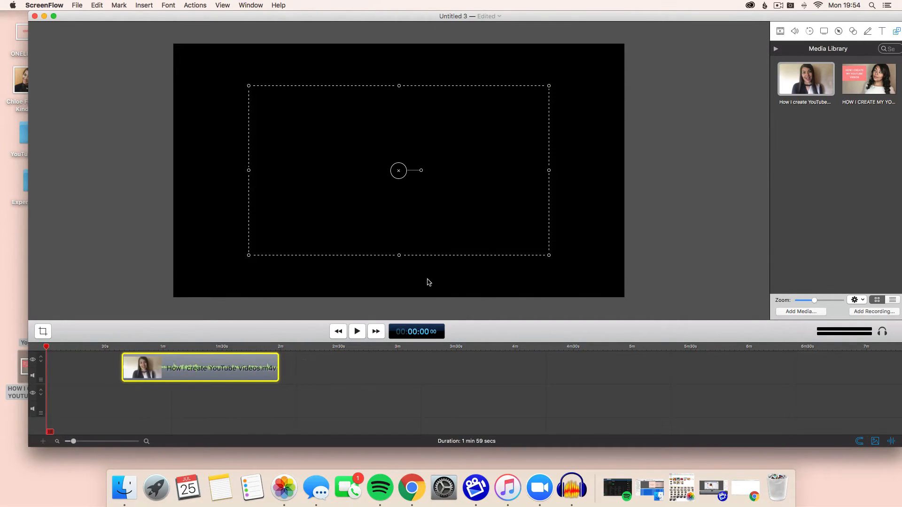
drag(895, 71, 34, 365)
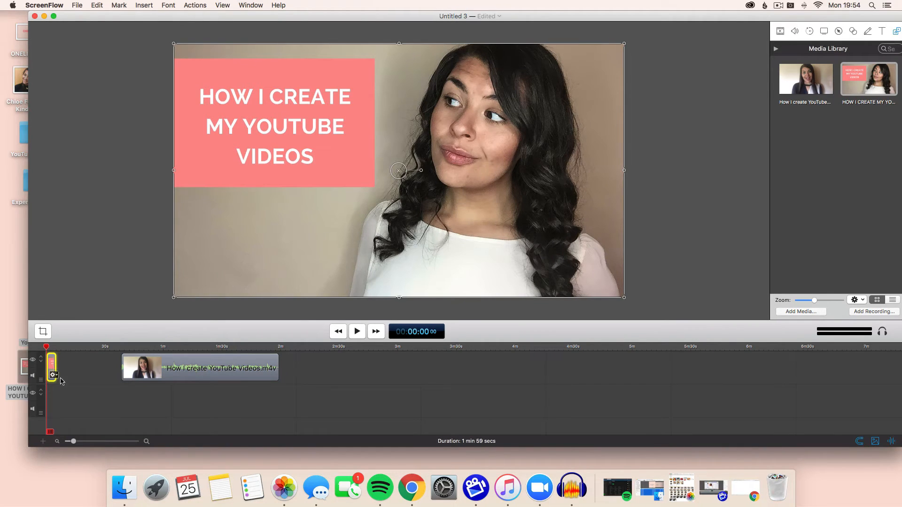
Shorten the thumbnail clip to about 1.5 seconds and add starting and ending transitions to it.
click(100, 441)
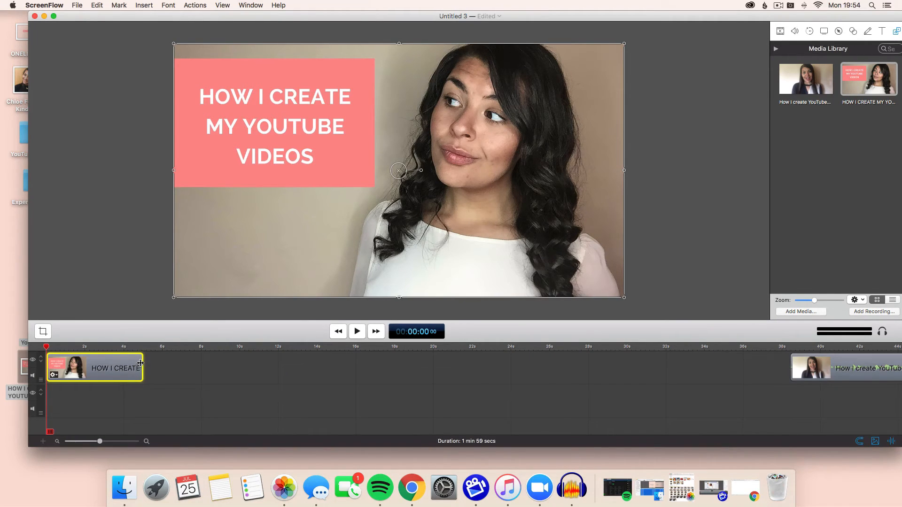
drag(141, 363, 76, 364)
click(54, 376)
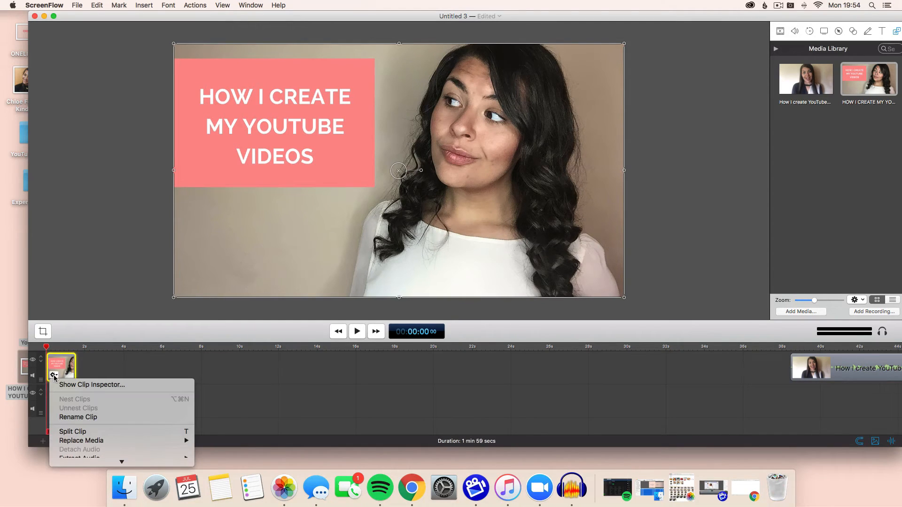
scroll(94, 427, down, 5)
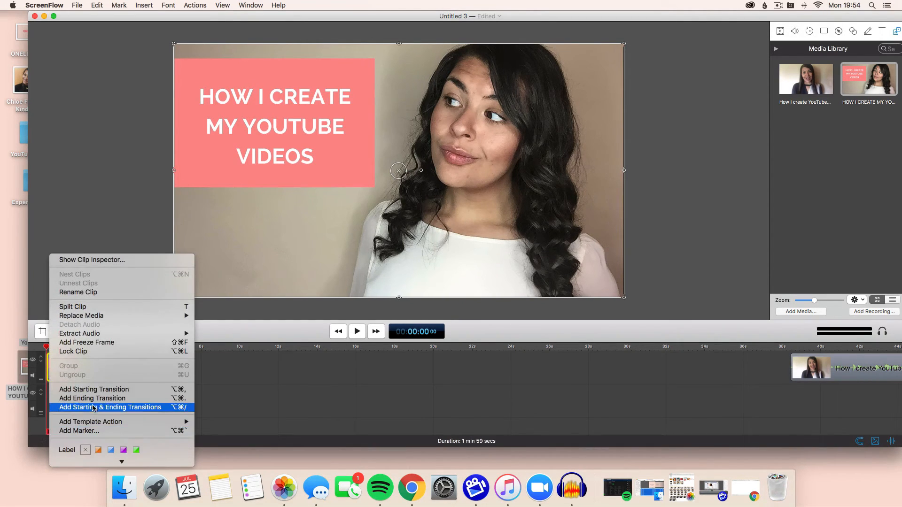
click(93, 401)
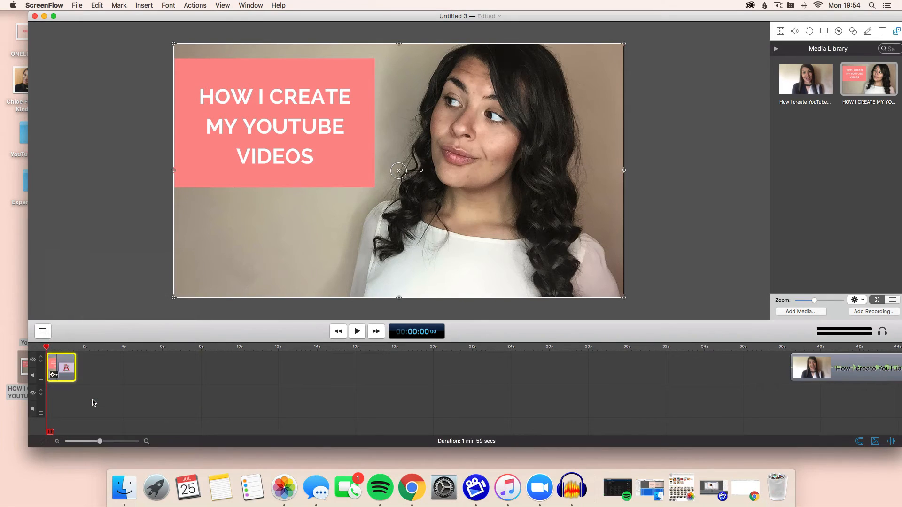
Change the thumbnail clip's transition to Dip to Black and preview it.
click(66, 376)
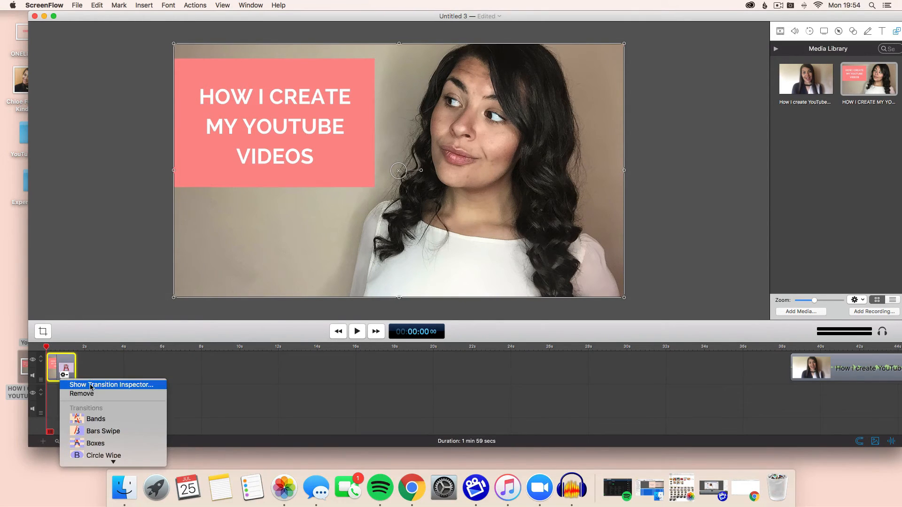
click(89, 382)
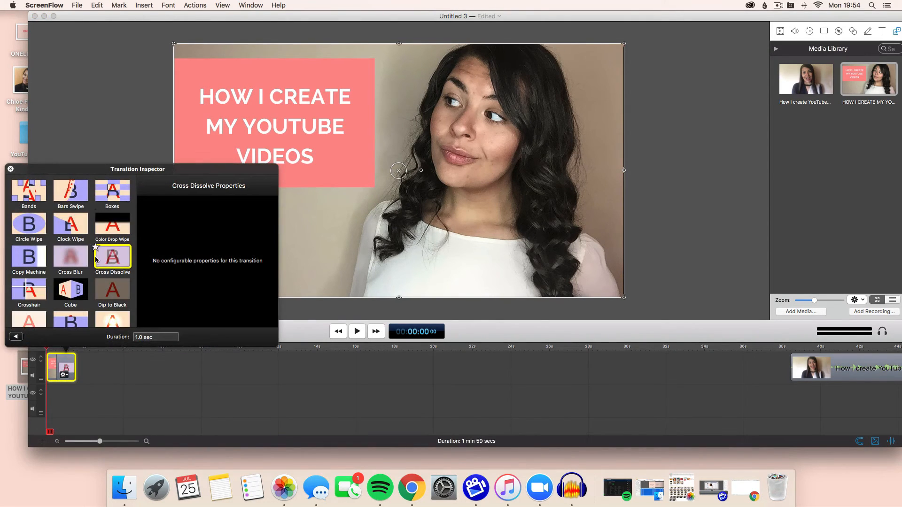
scroll(96, 259, down, 2)
click(108, 259)
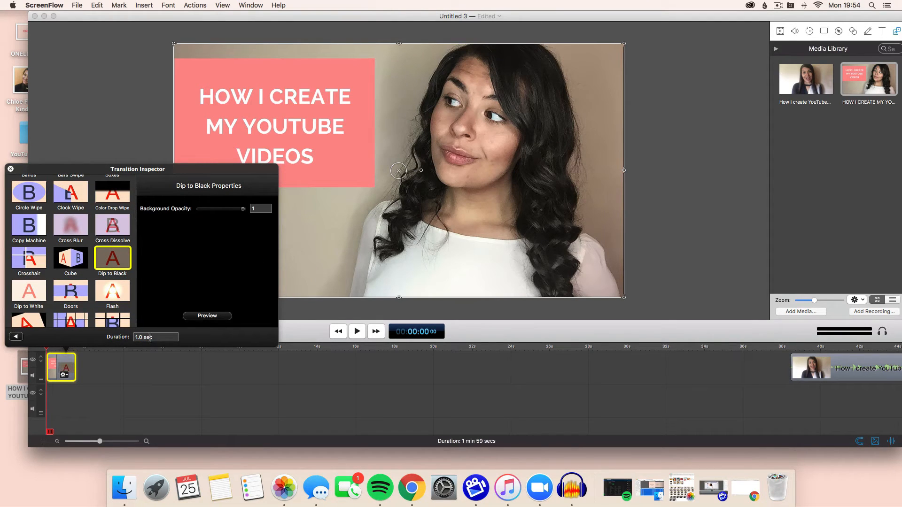
click(207, 316)
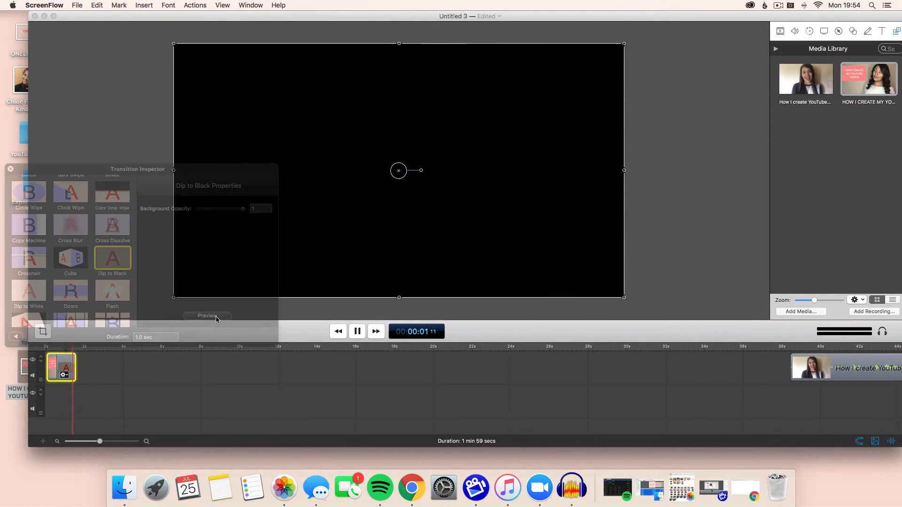
click(9, 169)
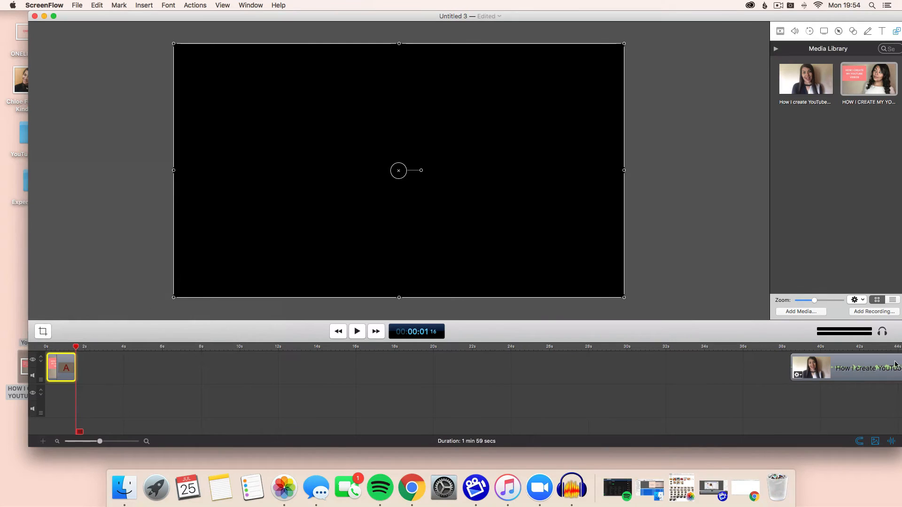
Move the video clip to follow the thumbnail directly and scale it to fill the whole canvas.
drag(896, 364, 143, 346)
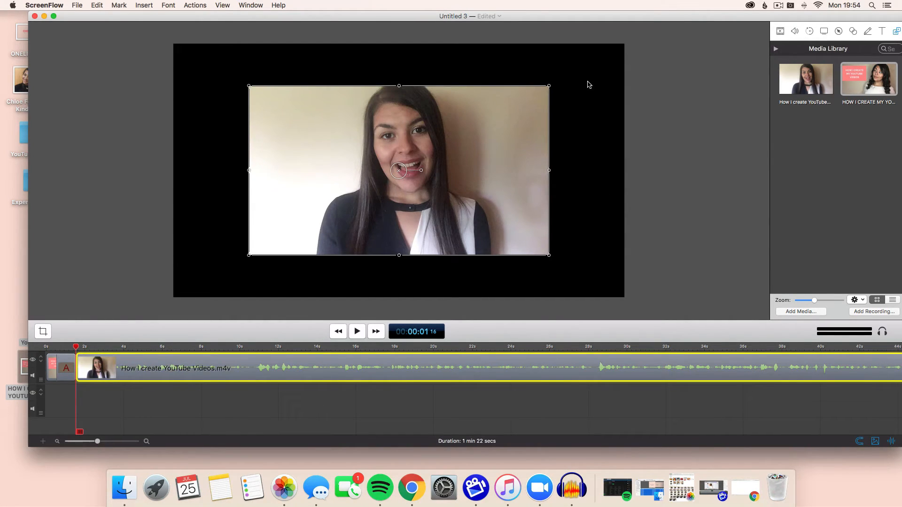
drag(549, 86, 624, 43)
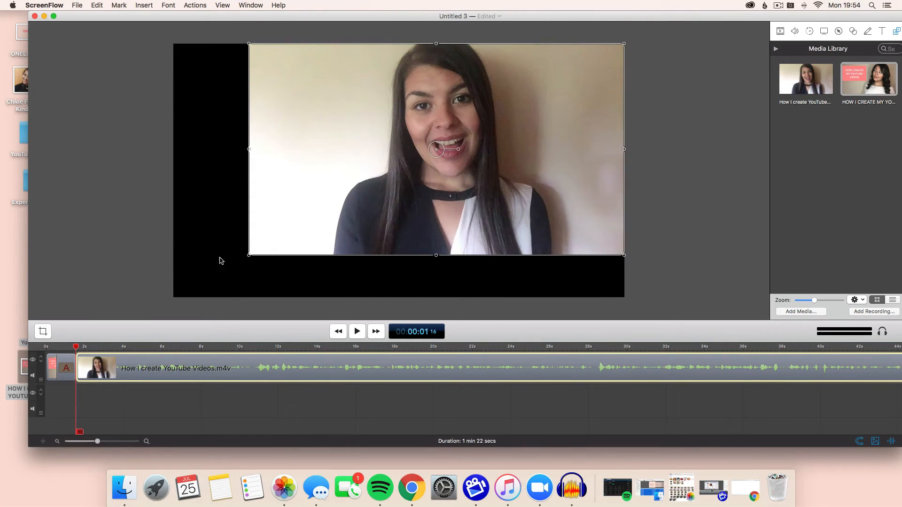
drag(252, 259, 174, 298)
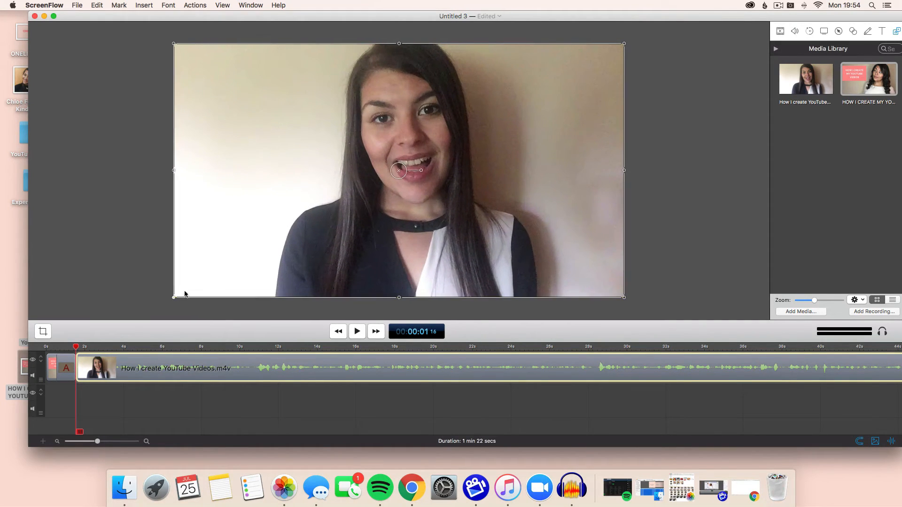
Split off the short tail at the end of the video clip and delete it.
scroll(789, 383, right, 3)
scroll(789, 383, right, 10)
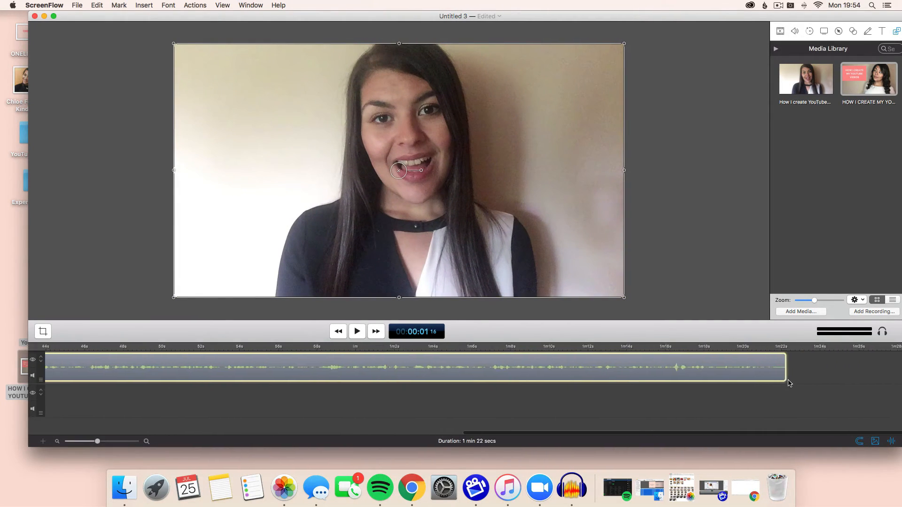
click(786, 348)
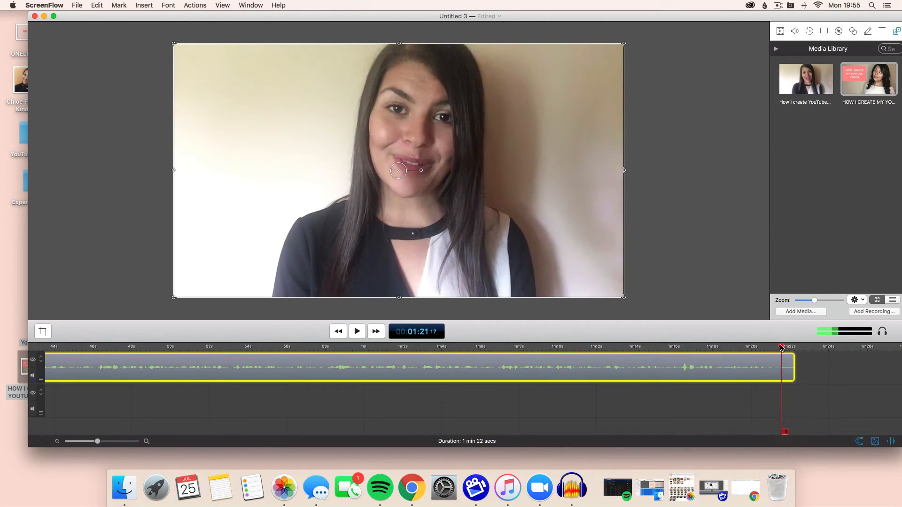
drag(786, 348, 789, 348)
key(t)
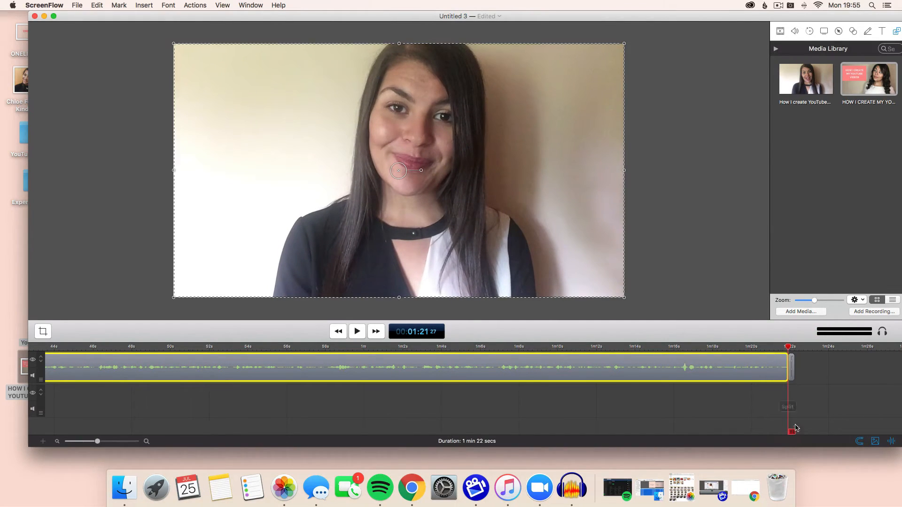
click(792, 370)
key(Delete)
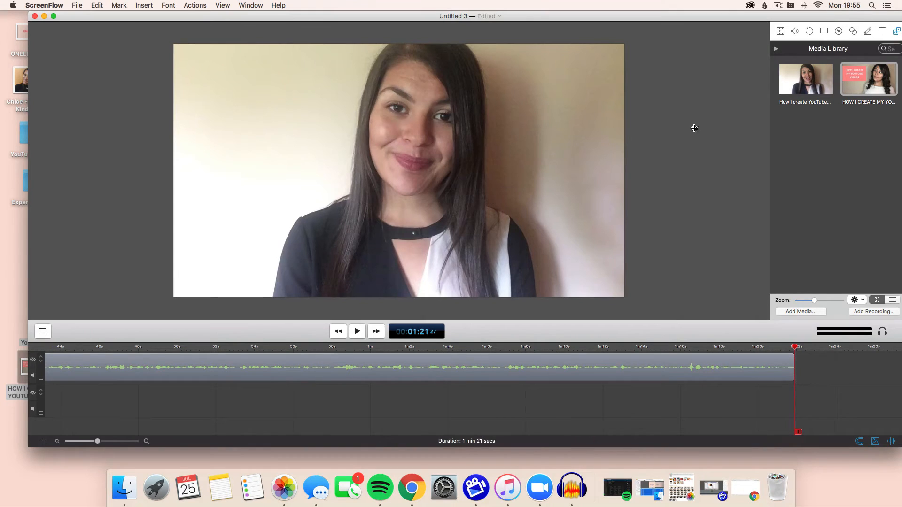
Export the project as HOW I CREATE MY YOUTUBE VIDEOS.mp4 to the desktop with Web - High preset at 100% scale.
click(75, 5)
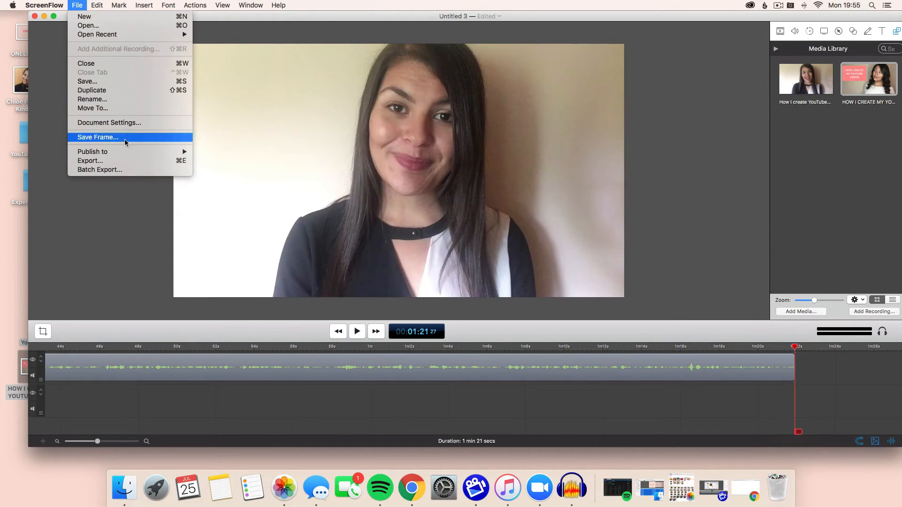
click(121, 160)
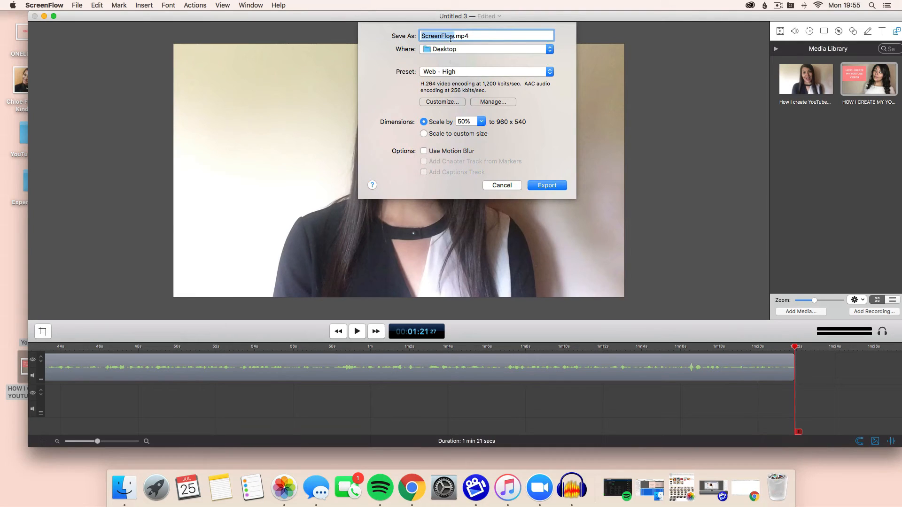
text(HOW I CREATE MY YOUTUBE VIDEOS)
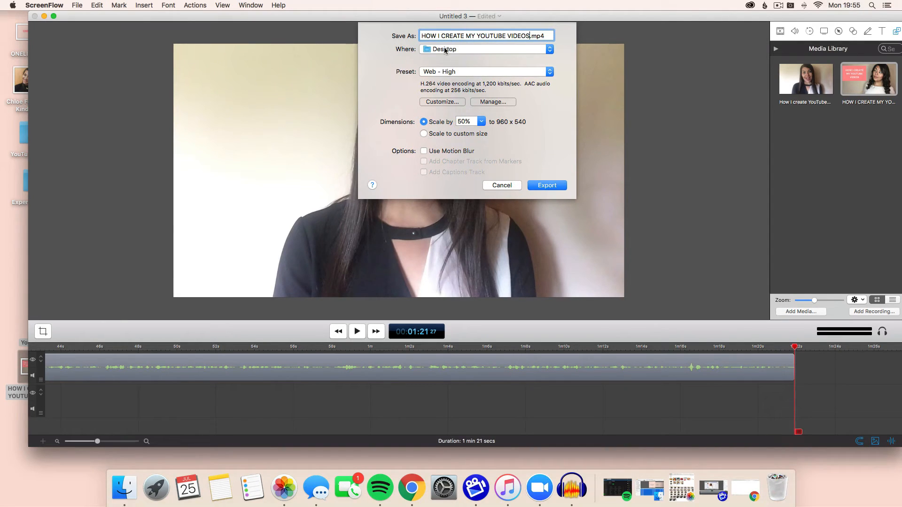
click(456, 71)
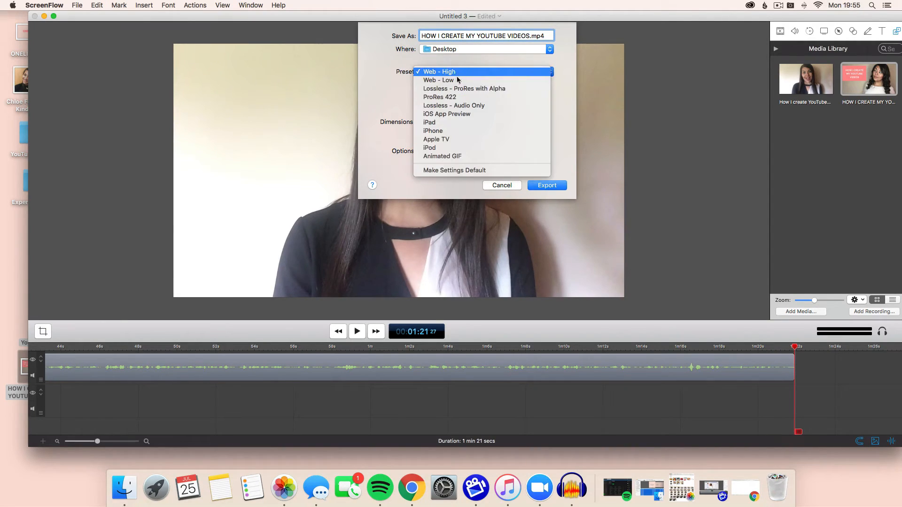
click(578, 121)
click(469, 123)
key(BackSpace)
click(482, 122)
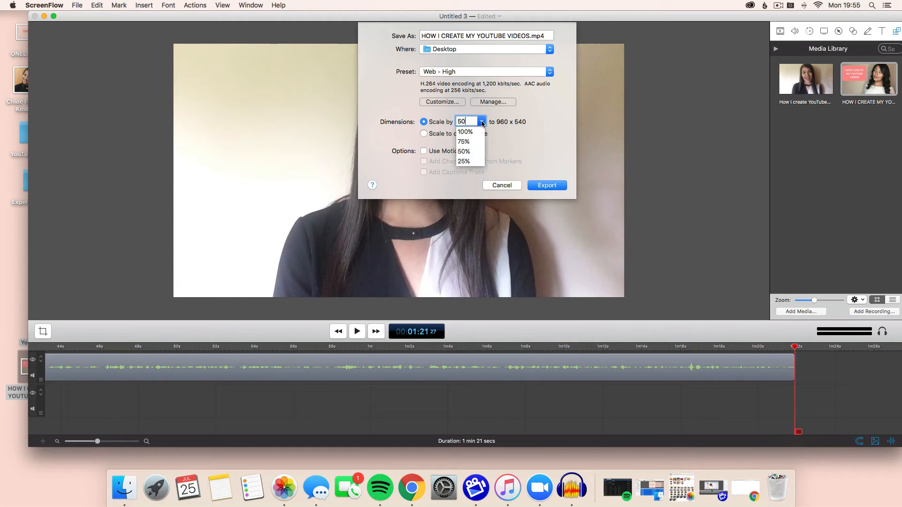
click(472, 133)
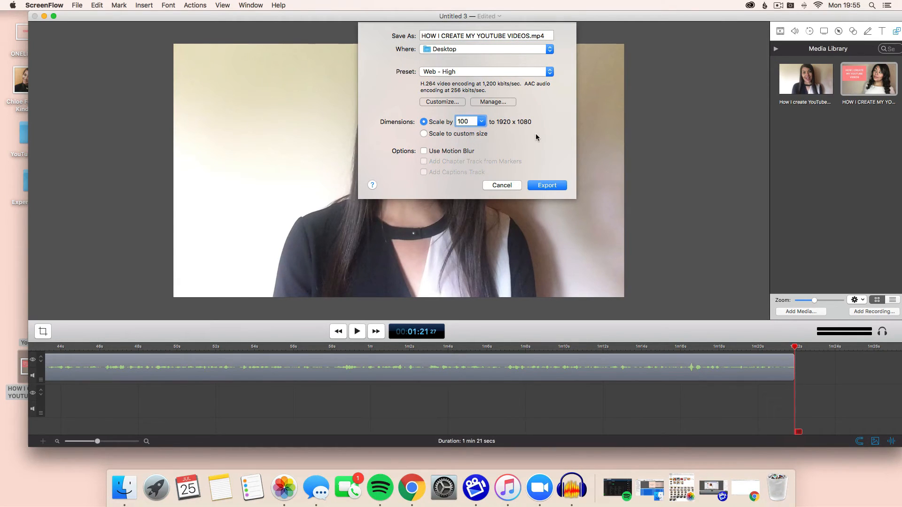
click(558, 187)
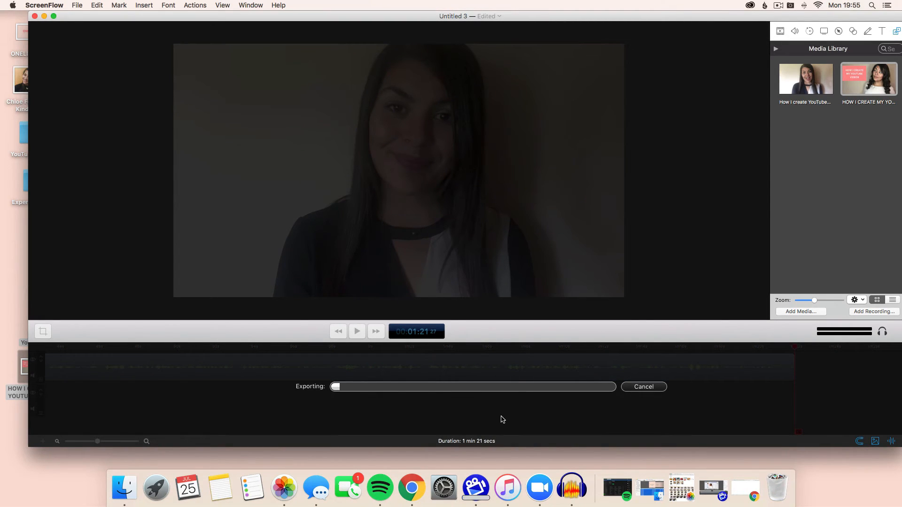
Cancel the running export.
click(77, 4)
mouse_move(97, 5)
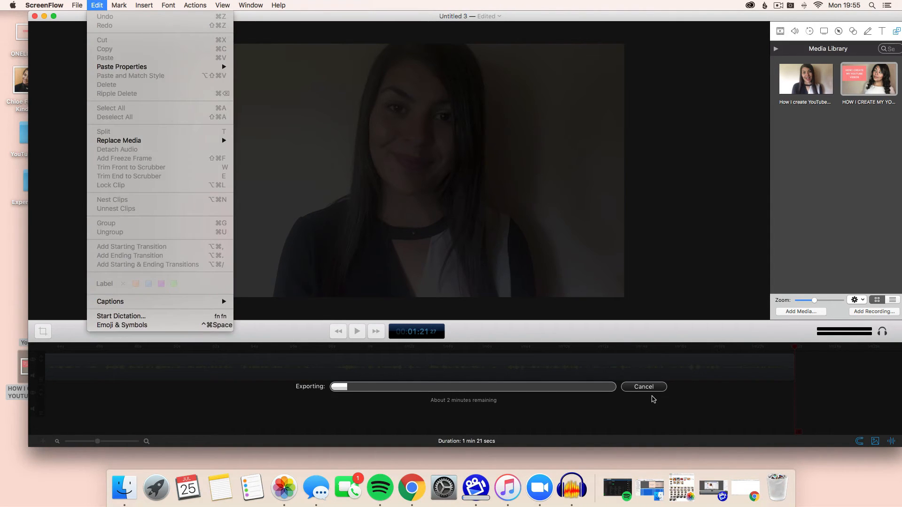
click(651, 386)
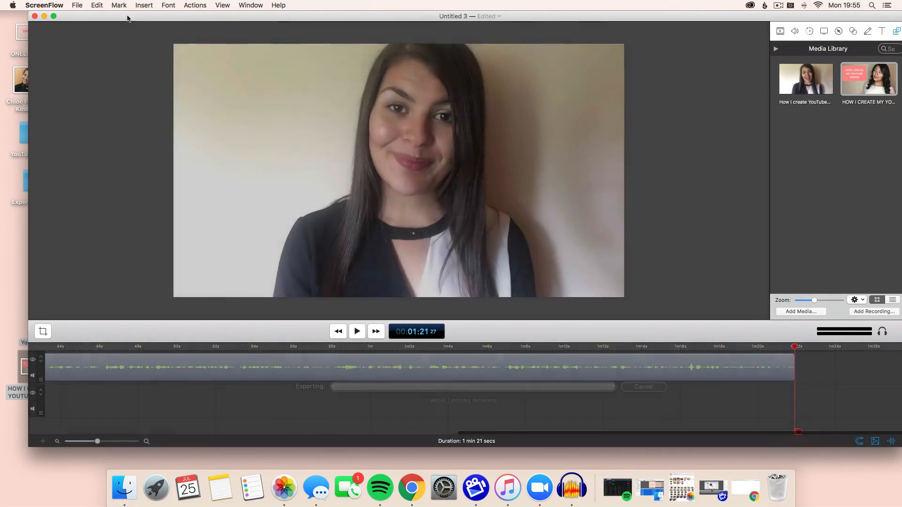
click(77, 5)
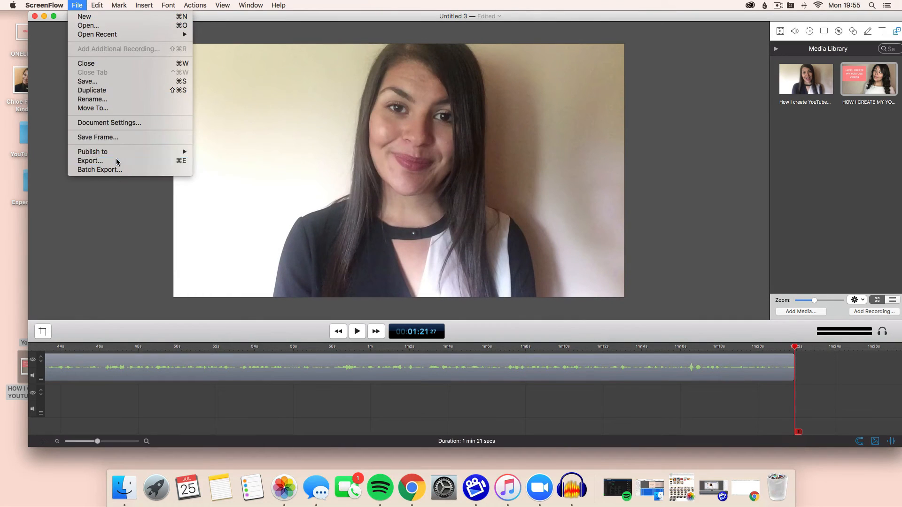
click(90, 161)
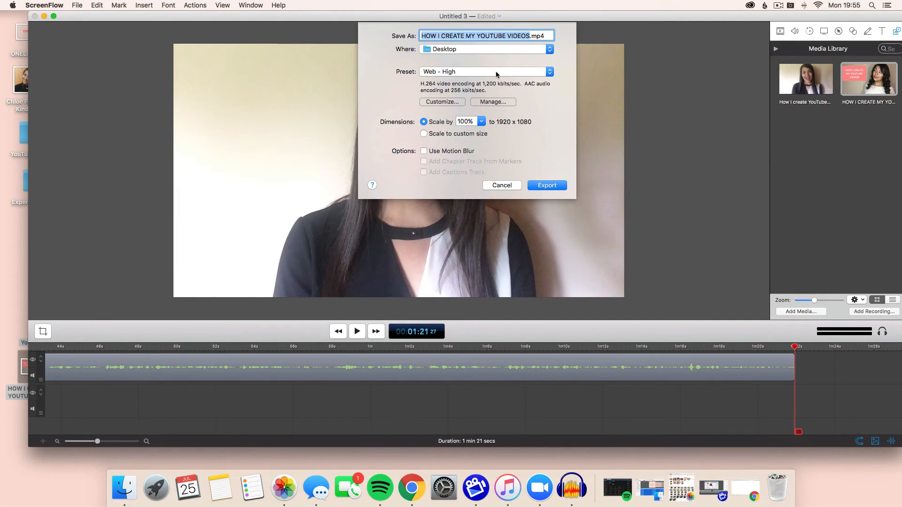
click(540, 75)
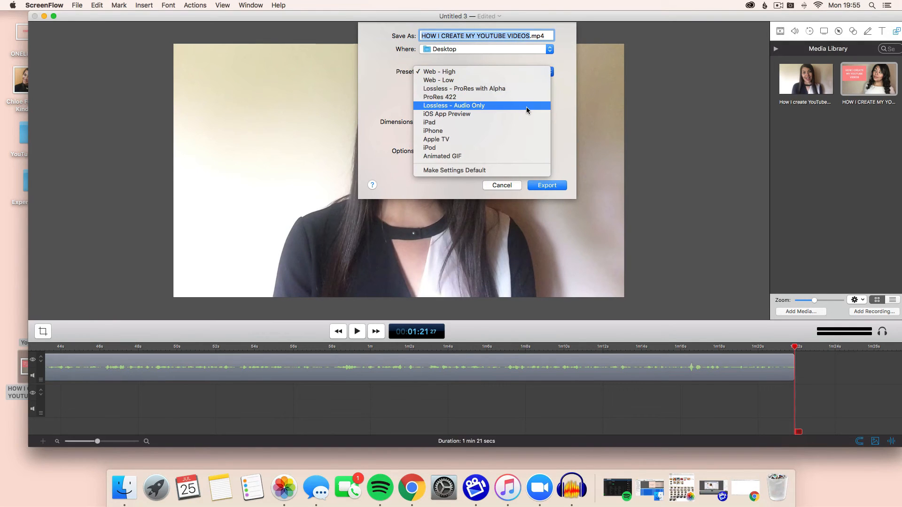
click(526, 107)
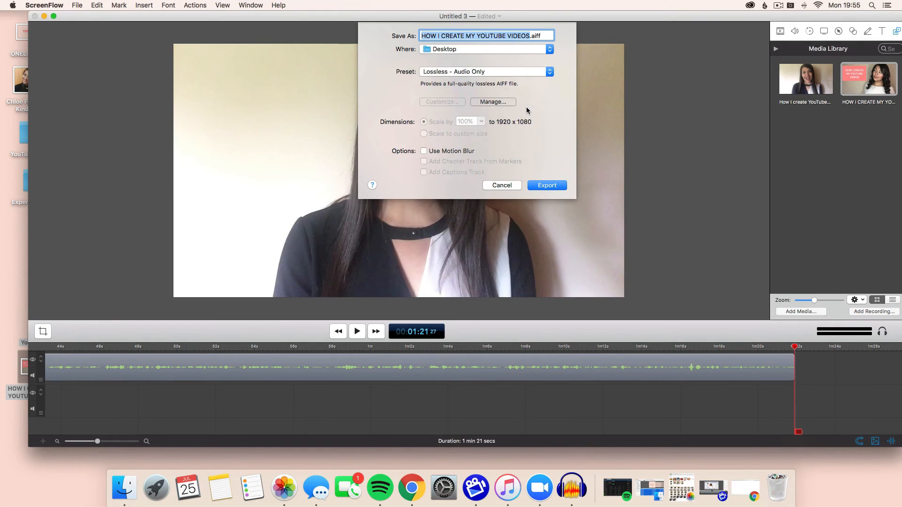
click(510, 180)
Export the project again with the same settings, replacing the existing HOW I CREATE MY YOUTUBE VIDEOS.mp4 file.
click(74, 5)
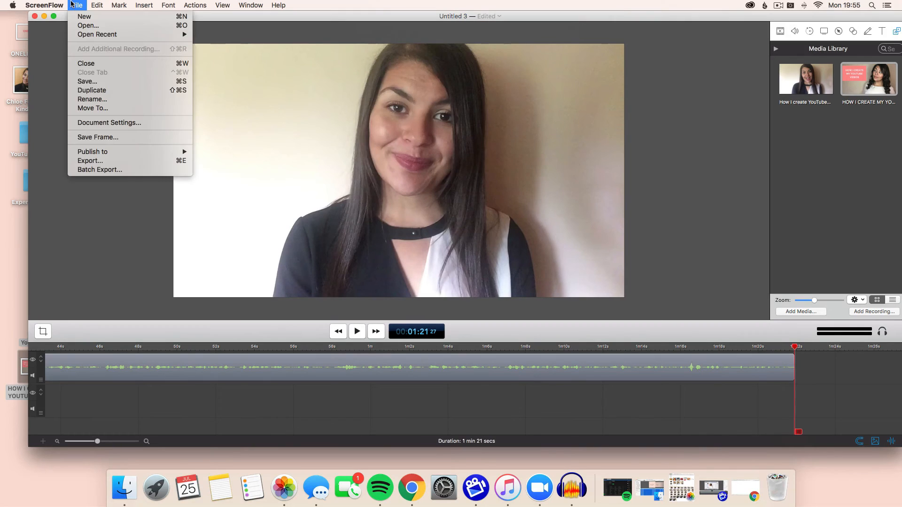
click(121, 160)
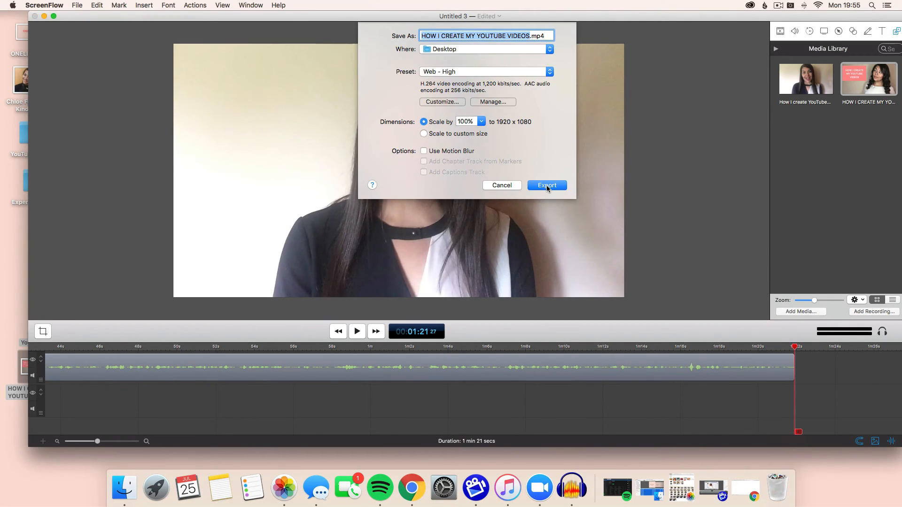
click(547, 186)
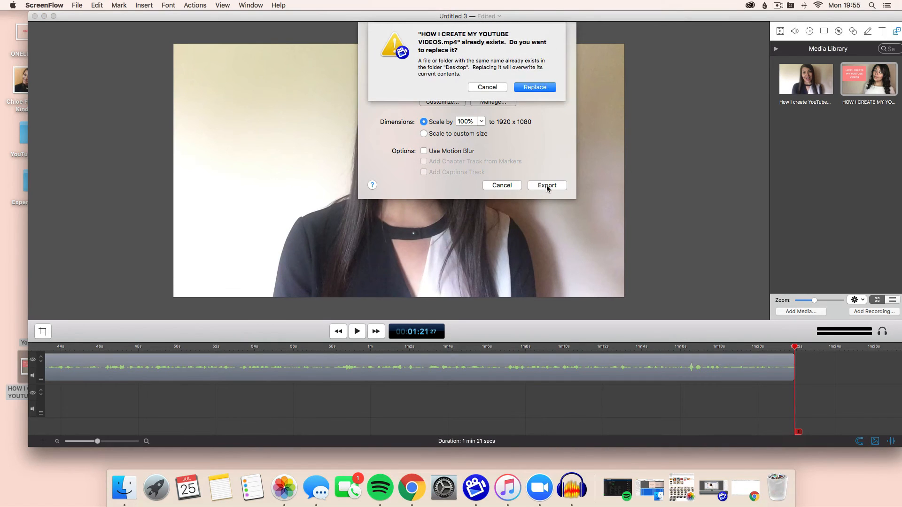
click(546, 87)
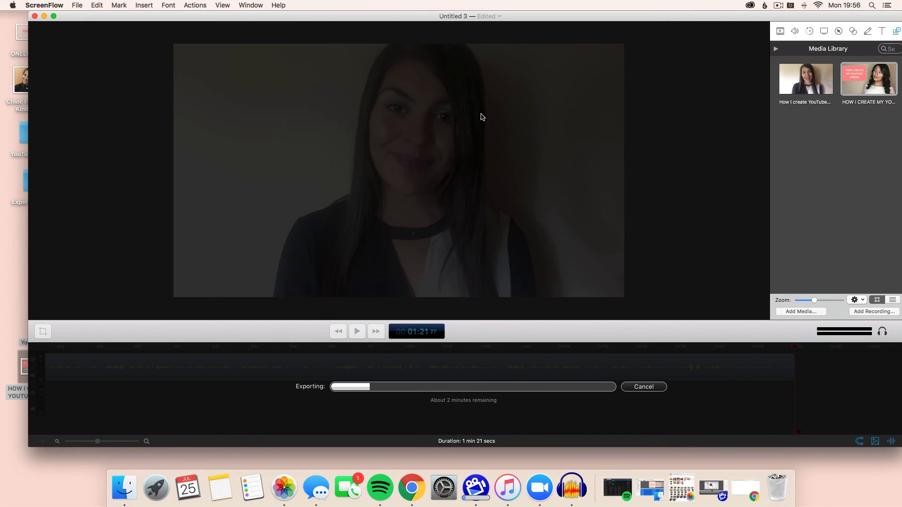
Switch to Chrome and bring the Canva thumbnail design forward.
click(755, 501)
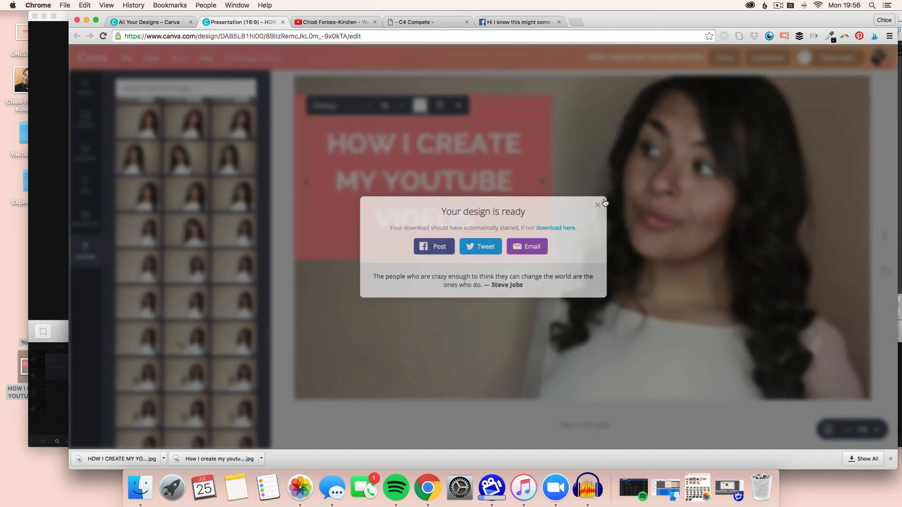
click(603, 202)
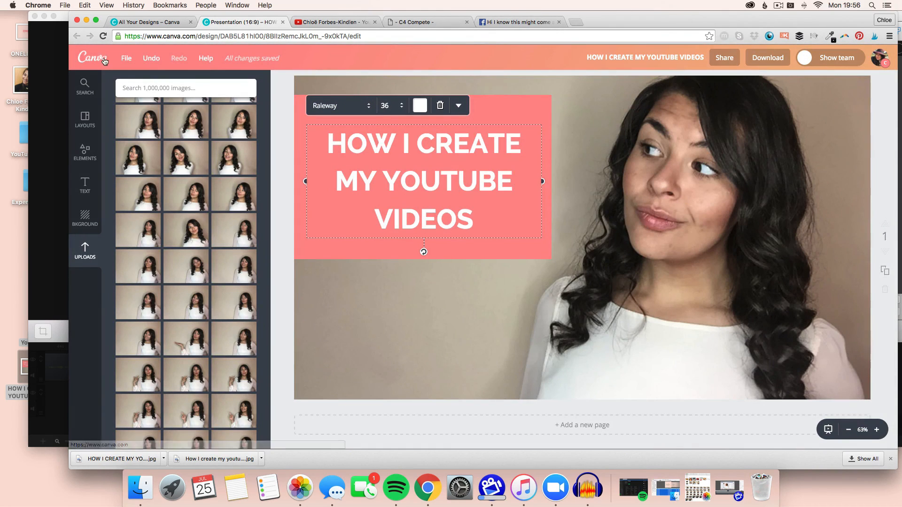
click(125, 58)
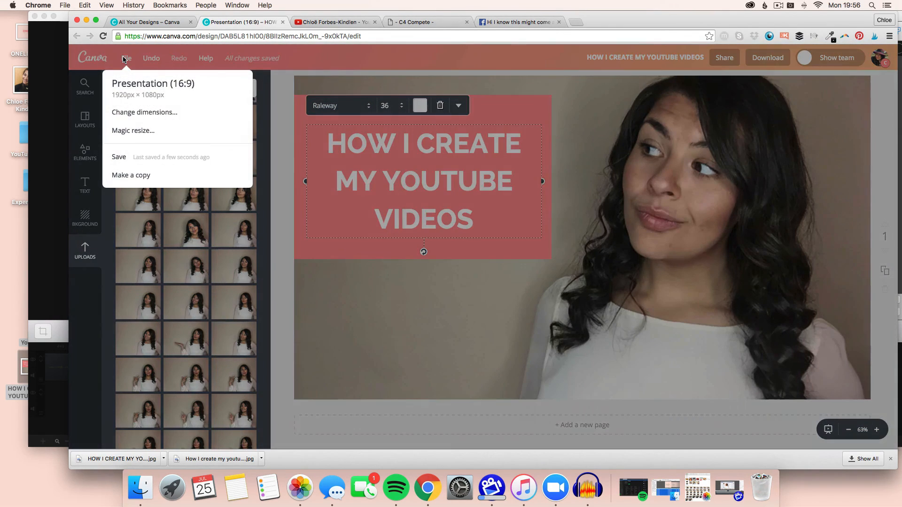
click(138, 112)
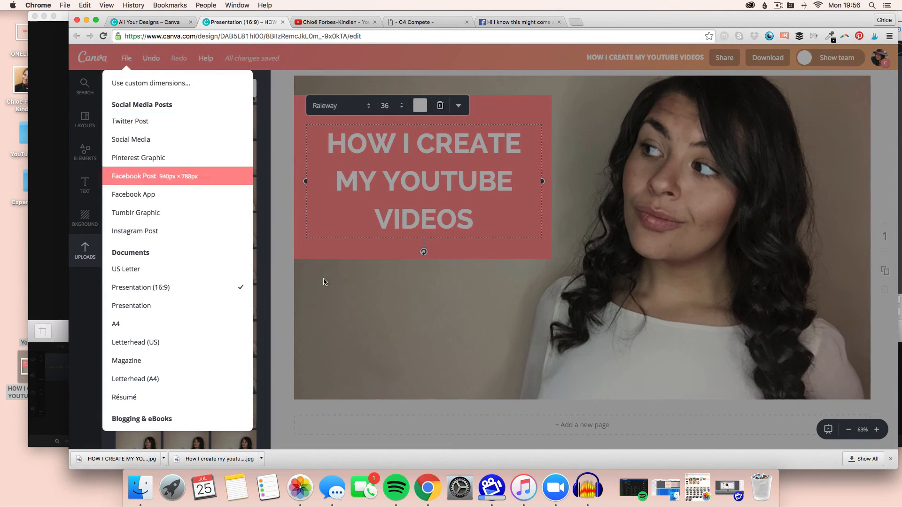
click(244, 290)
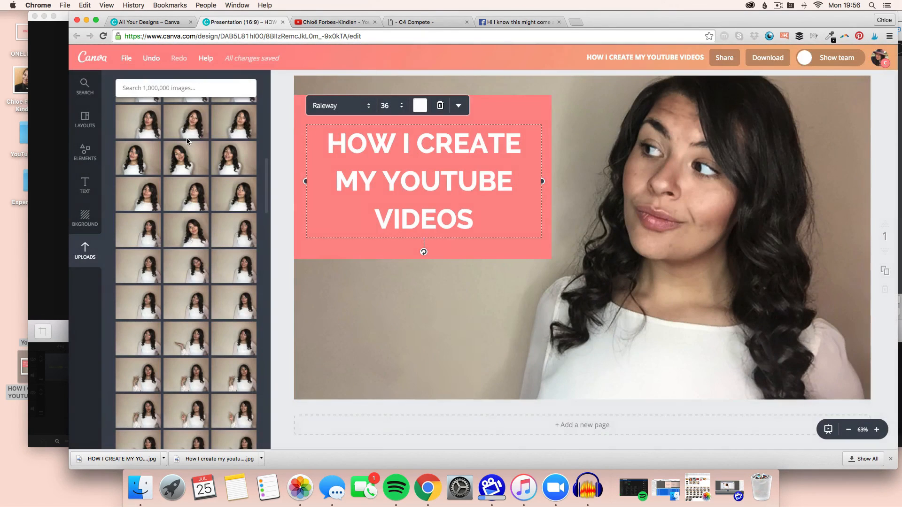
Magic resize the thumbnail design into an Instagram Post copy, with only Instagram Post selected.
click(130, 60)
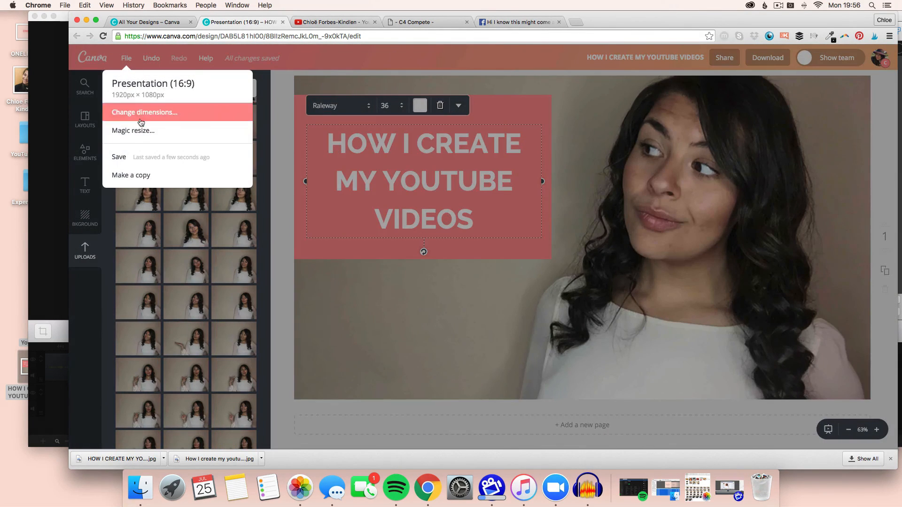
click(138, 131)
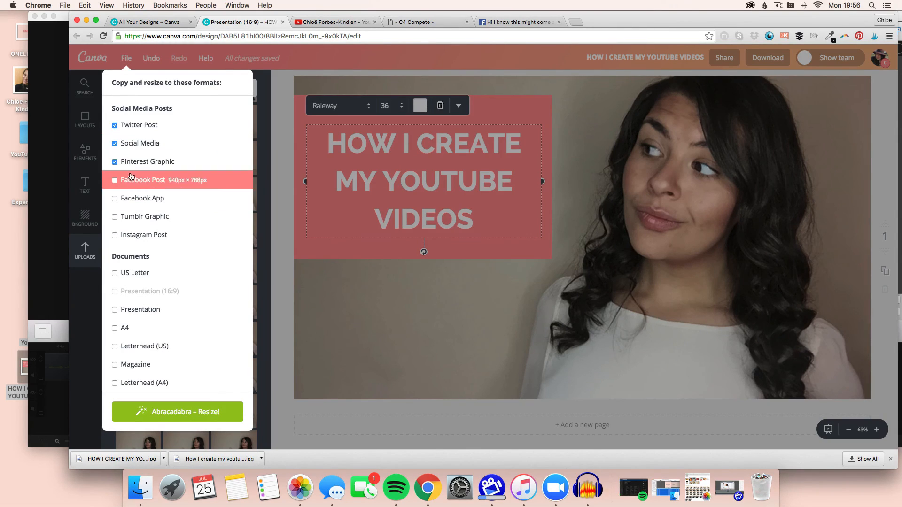
click(134, 143)
click(132, 125)
click(132, 165)
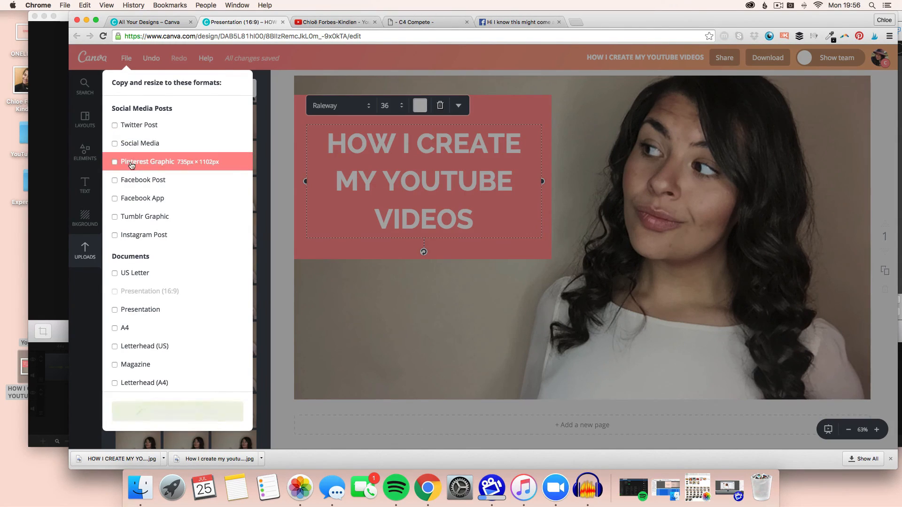
click(128, 237)
click(199, 420)
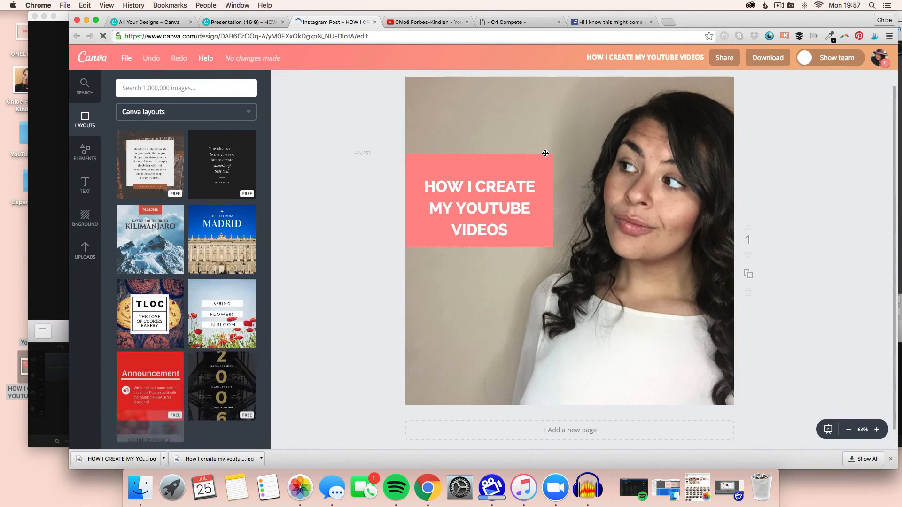
Move and enlarge the pink box in the Instagram design and place the title text over it.
drag(541, 155, 544, 115)
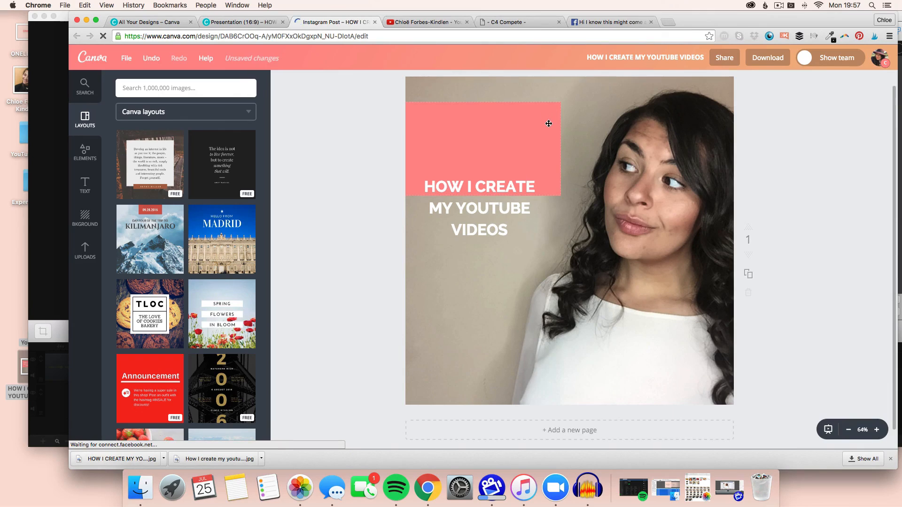
drag(559, 198, 582, 207)
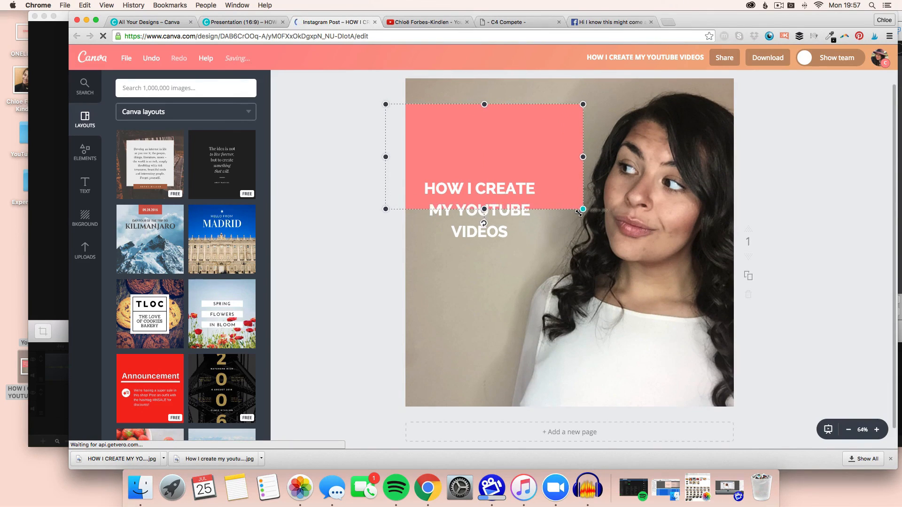
drag(547, 157, 540, 171)
drag(471, 218, 484, 185)
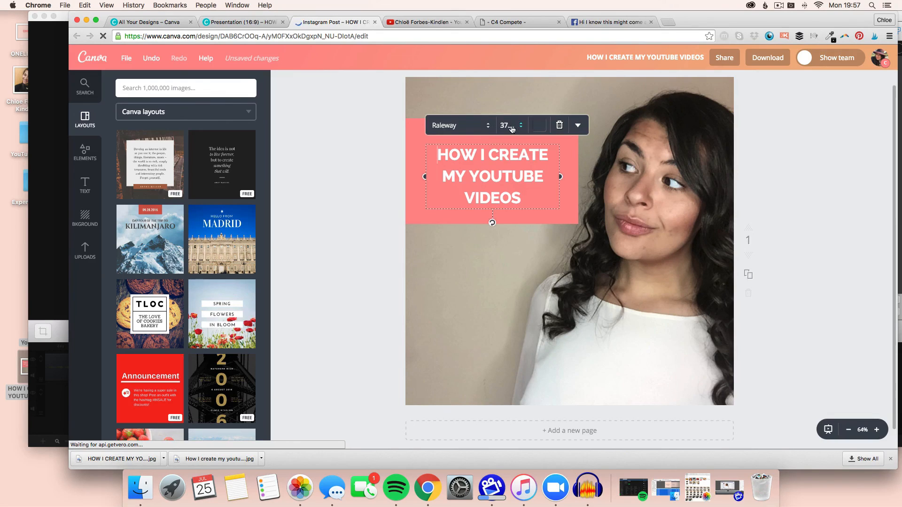
Set the title font size to 42, widen its text box and nudge it up slightly.
click(508, 125)
click(515, 290)
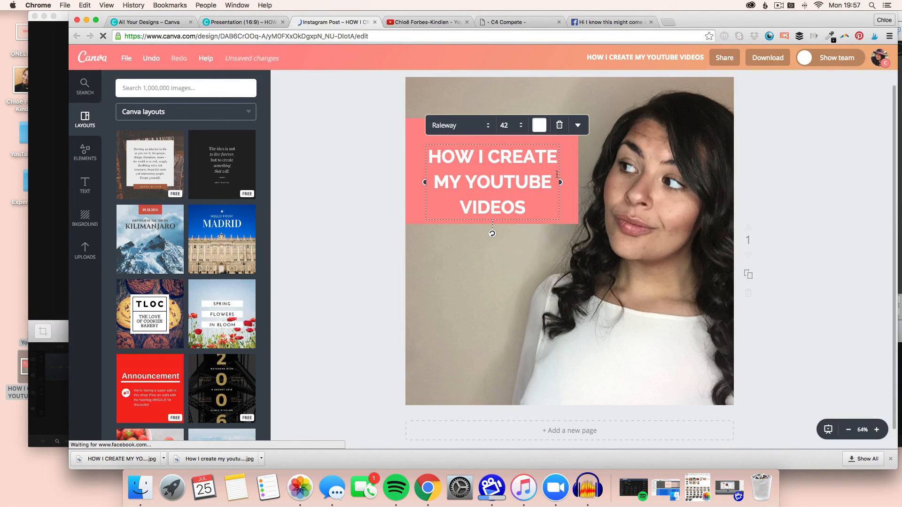
drag(561, 184, 569, 183)
drag(485, 144, 486, 137)
scroll(871, 223, down, 1)
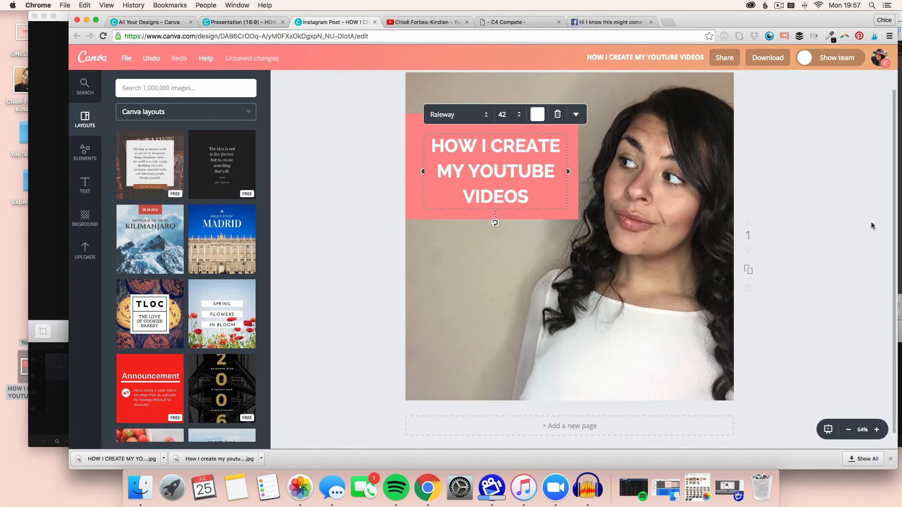